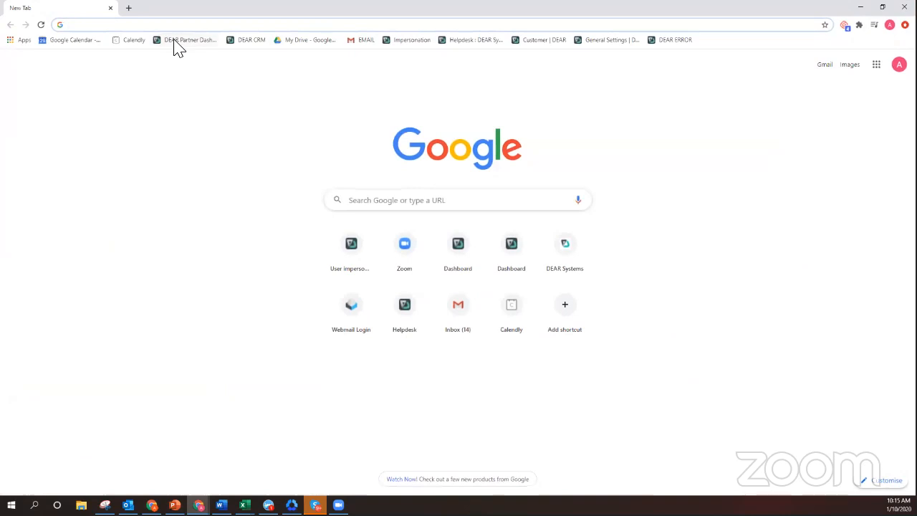
View the DEAR Inventory dashboard, then return to PowerPoint's 'Benefits of Automation' slide.
left_click(175, 41)
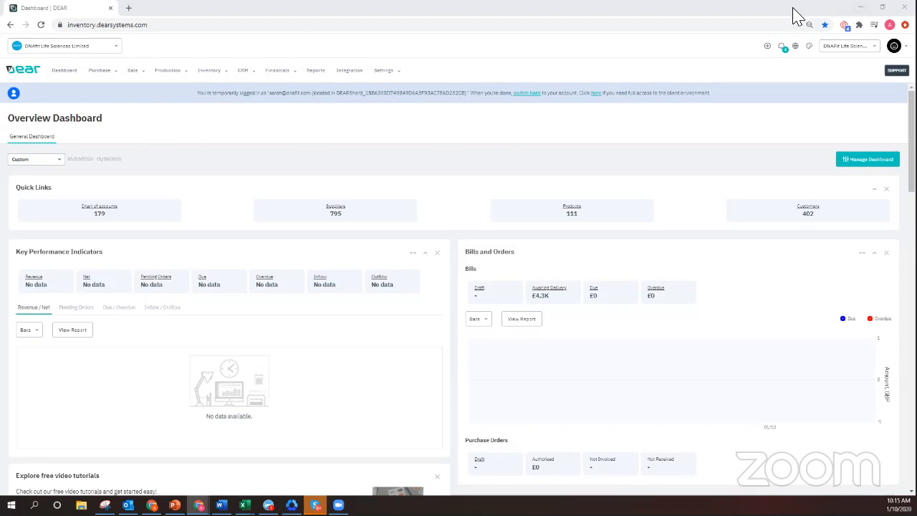
left_click(861, 8)
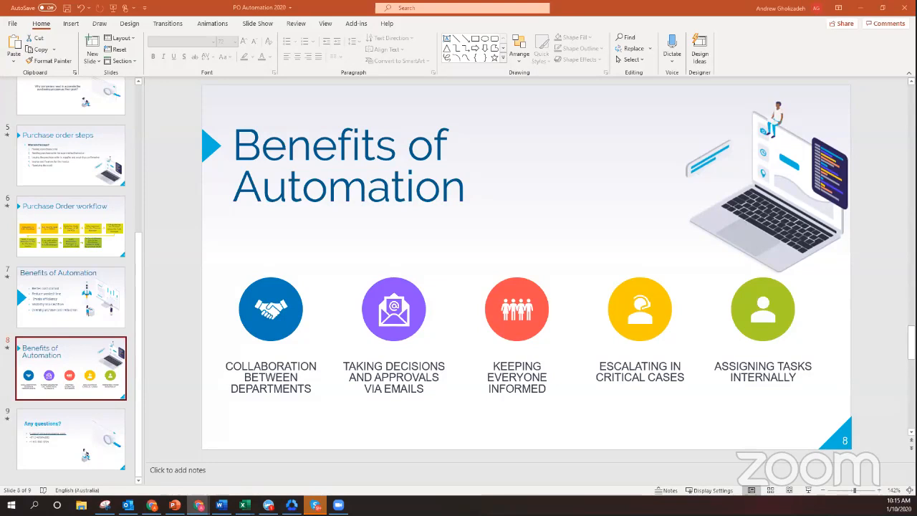
Bring the DEAR browser window back over PowerPoint and maximize it.
key("alt+Tab")
double_click(303, 148)
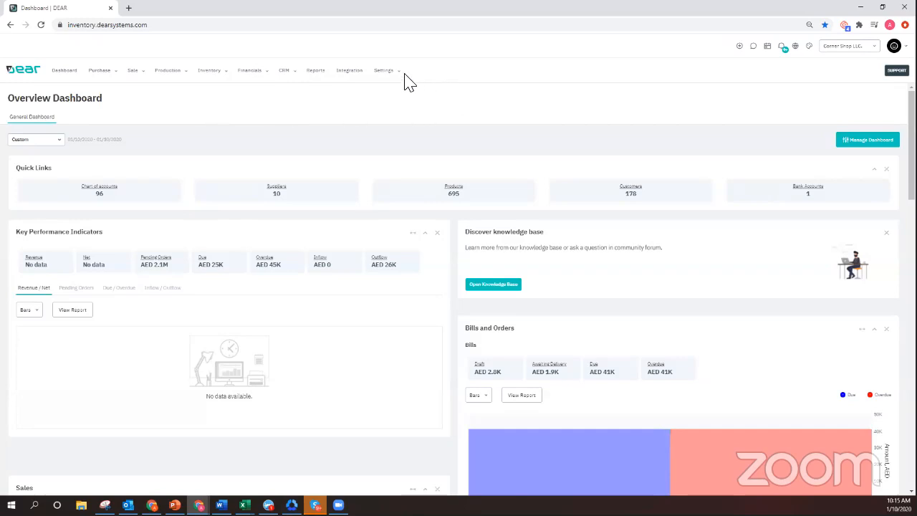
mouse_move(399, 78)
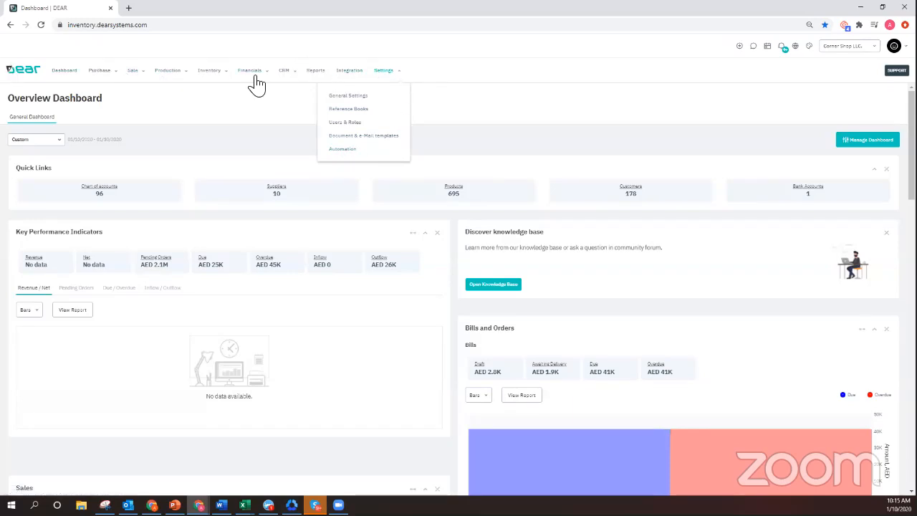
left_click(810, 47)
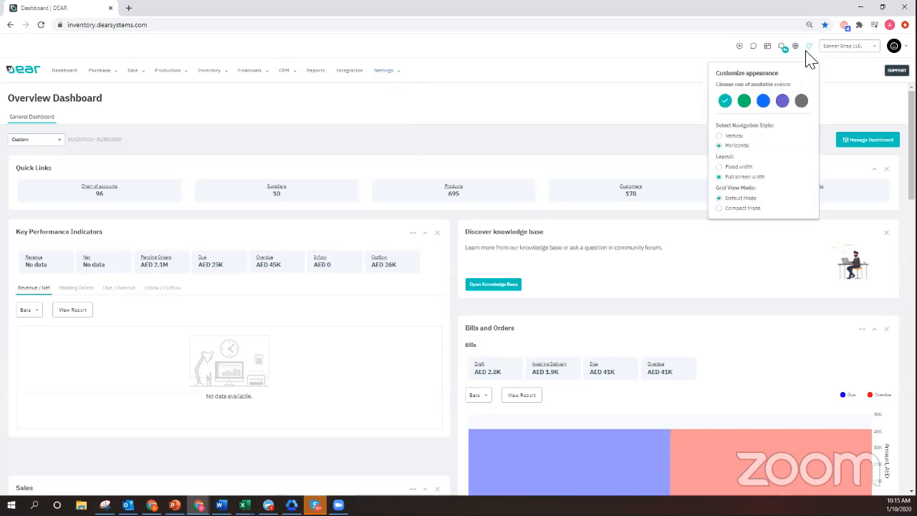
left_click(733, 137)
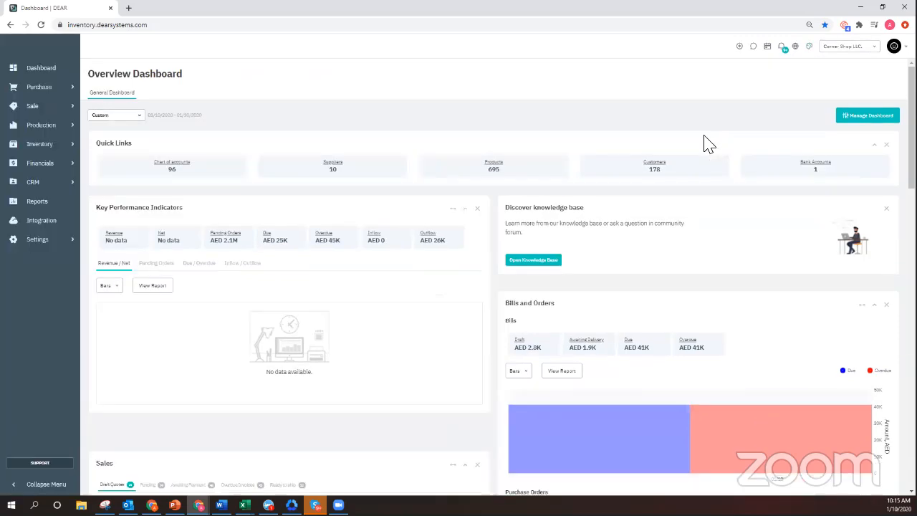
left_click(809, 46)
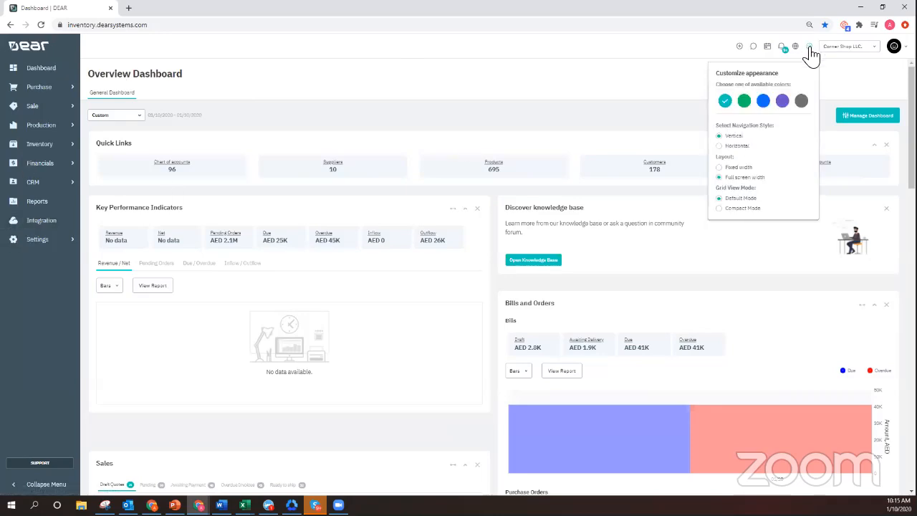
left_click(720, 146)
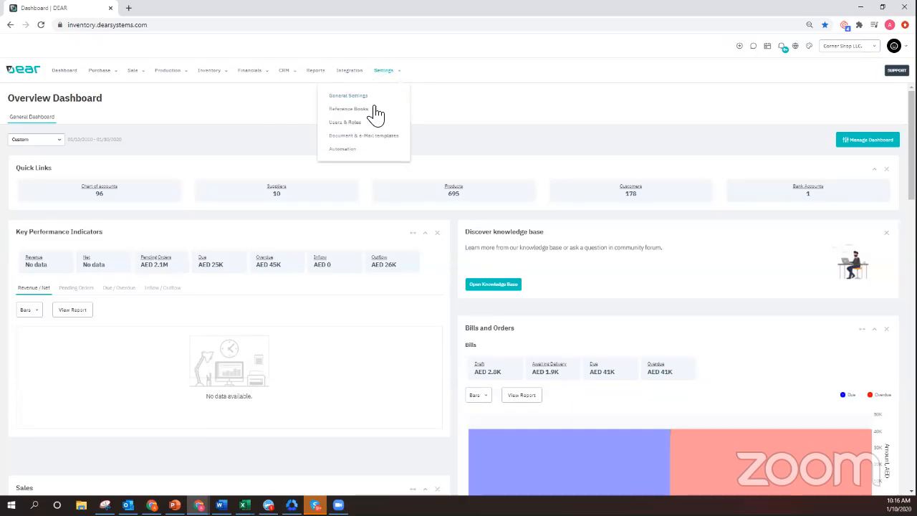
Go to Automation settings and view the mailing lists, Director through Warehouse Manager.
left_click(343, 150)
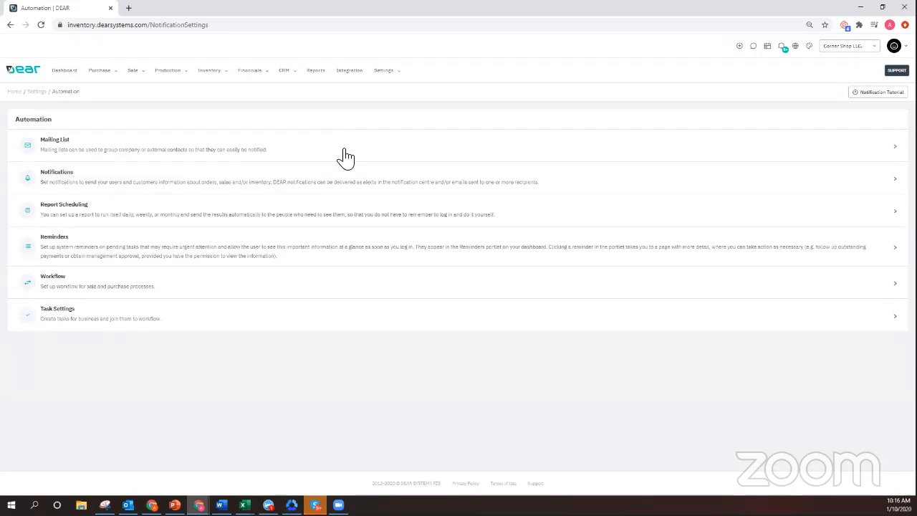
left_click(87, 159)
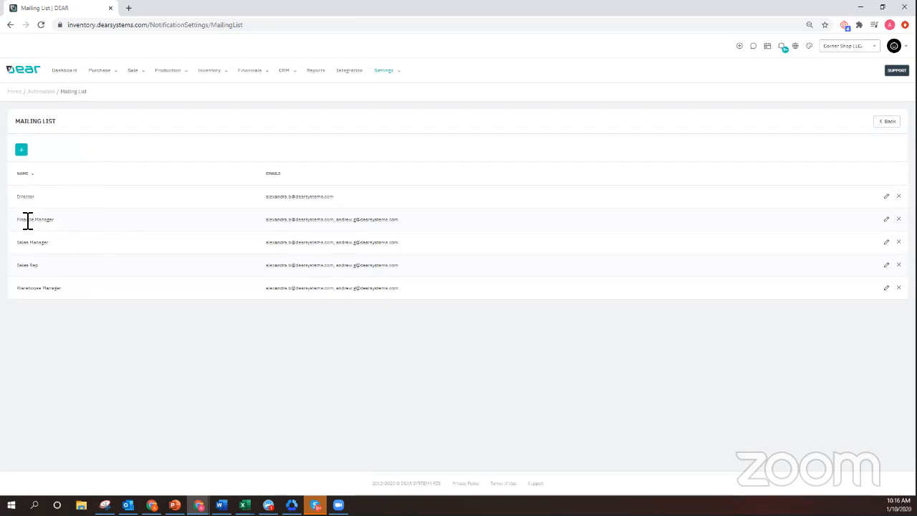
left_click(23, 156)
left_click(50, 158)
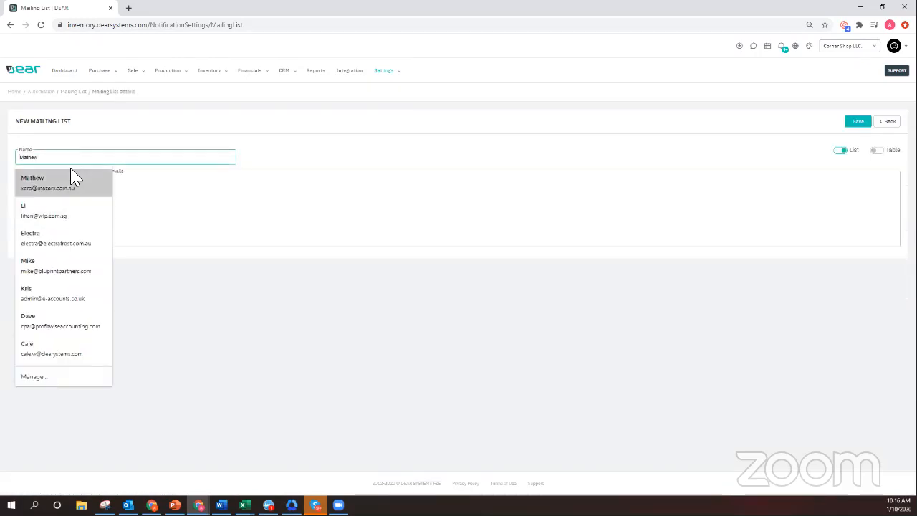
type("CEO")
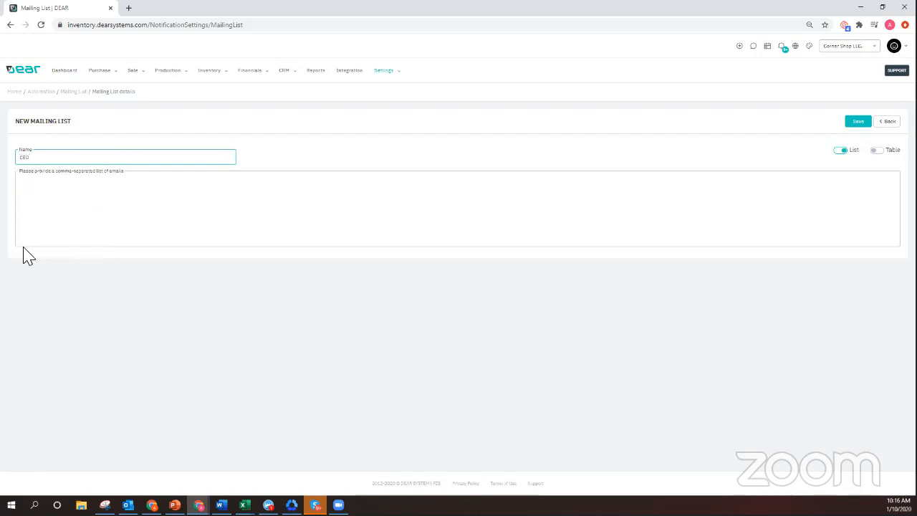
left_click(99, 287)
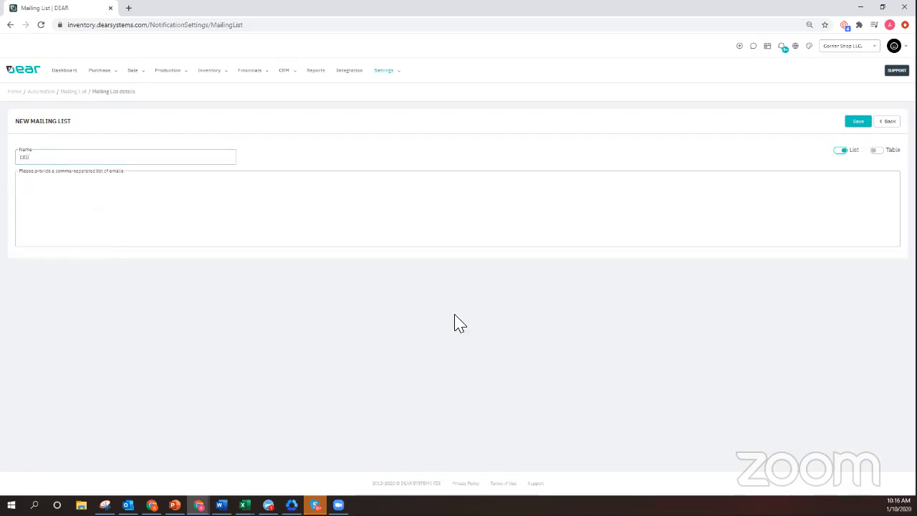
left_click(138, 210)
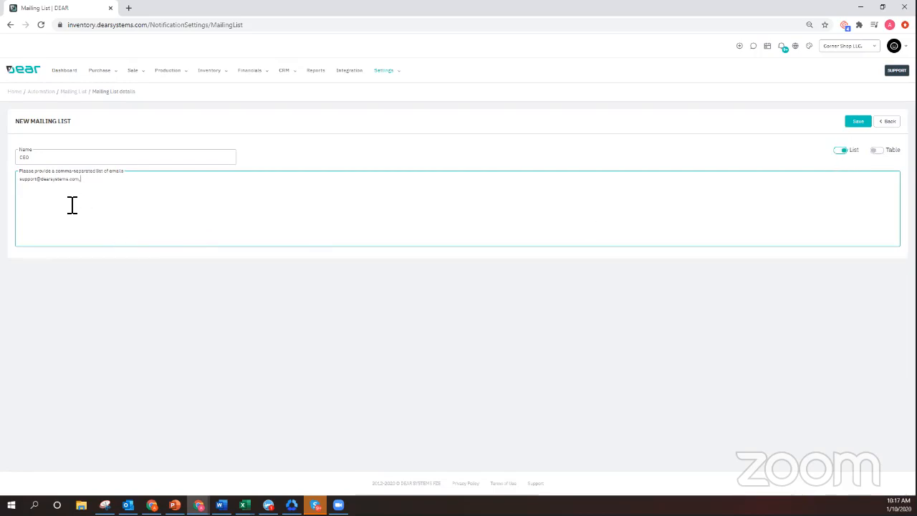
left_click(877, 150)
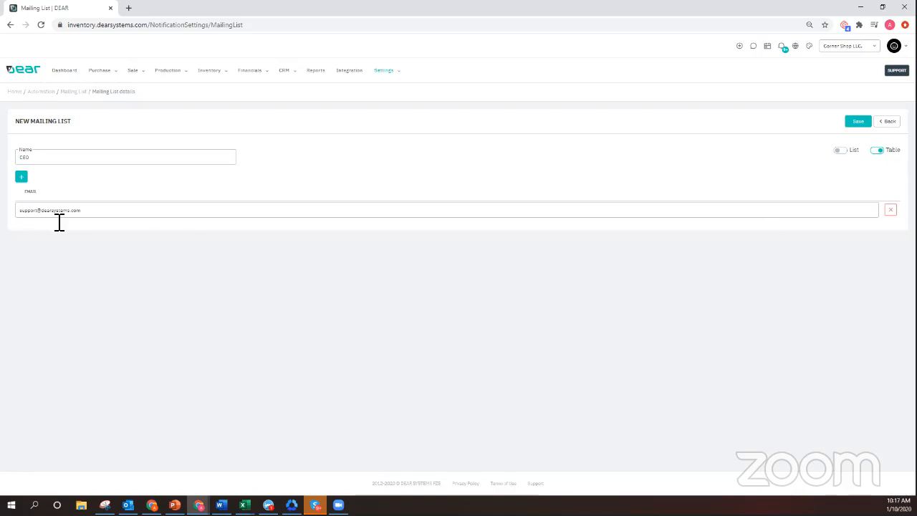
left_click(22, 179)
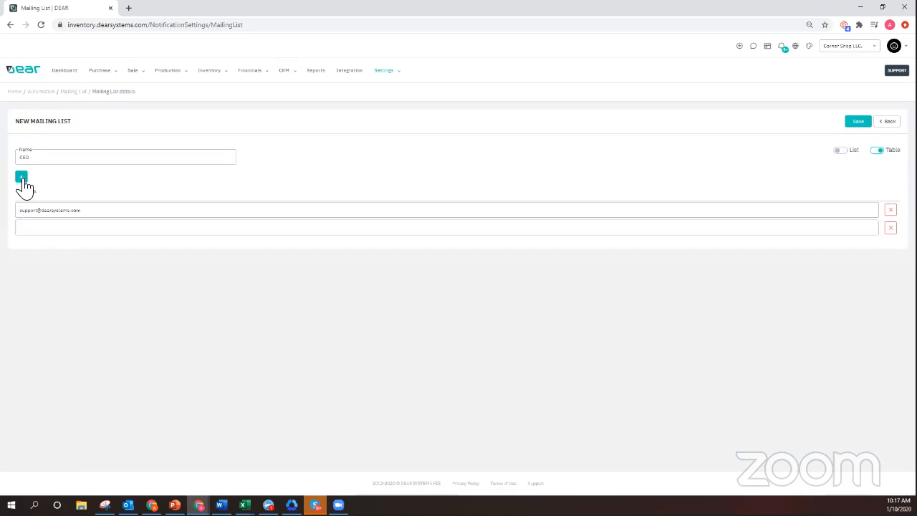
left_click(36, 228)
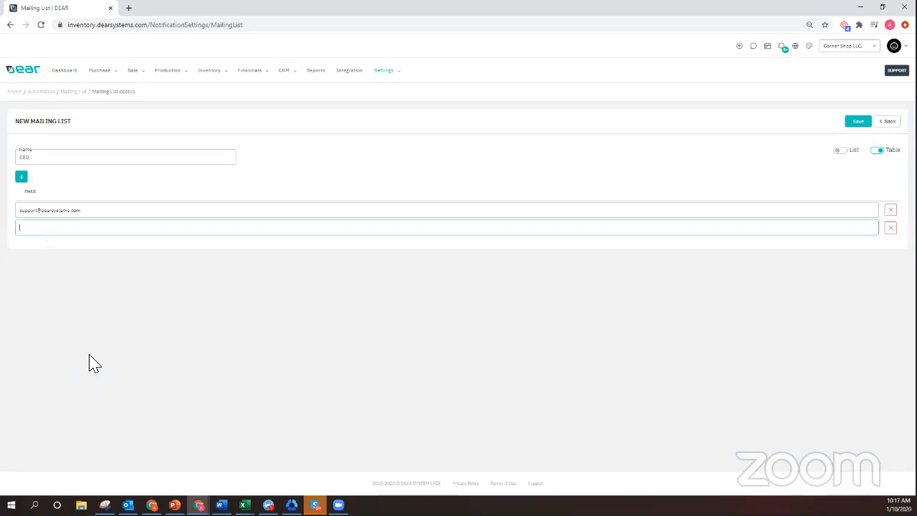
left_click(886, 122)
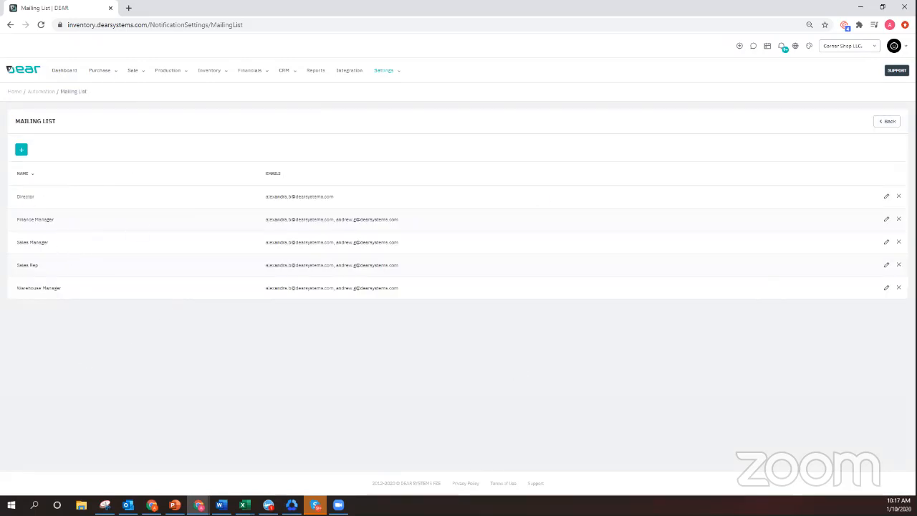
Return to Automation settings and open Notifications, from Customer to Production categories.
left_click(887, 122)
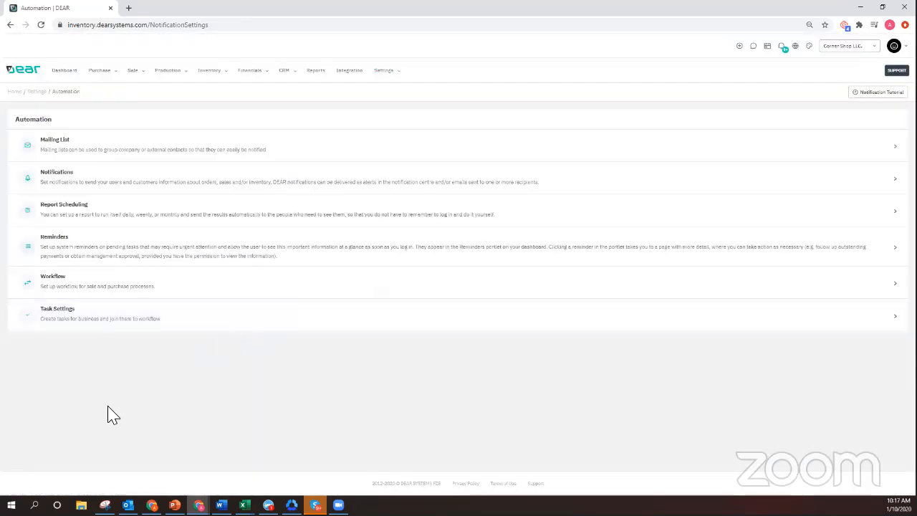
left_click(85, 185)
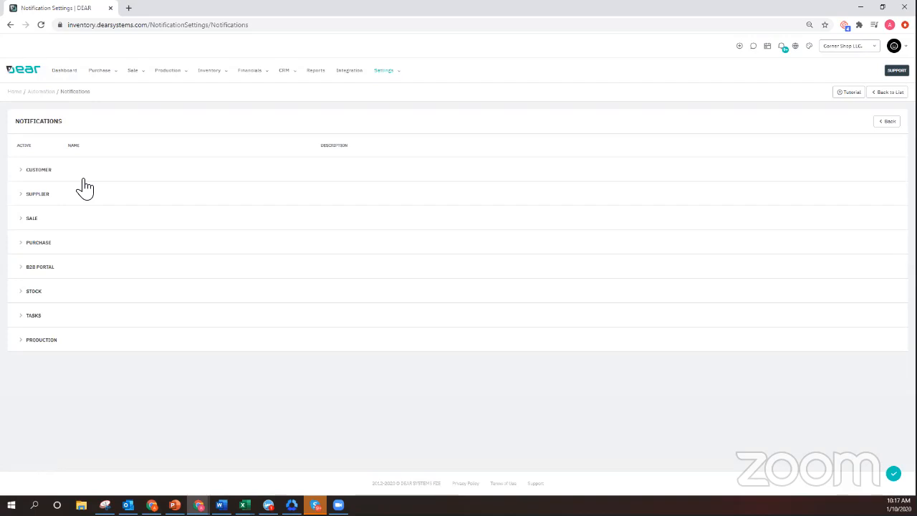
Open the Purchase notification 'Backordered items received to stock', which uses only internal delivery.
left_click(33, 244)
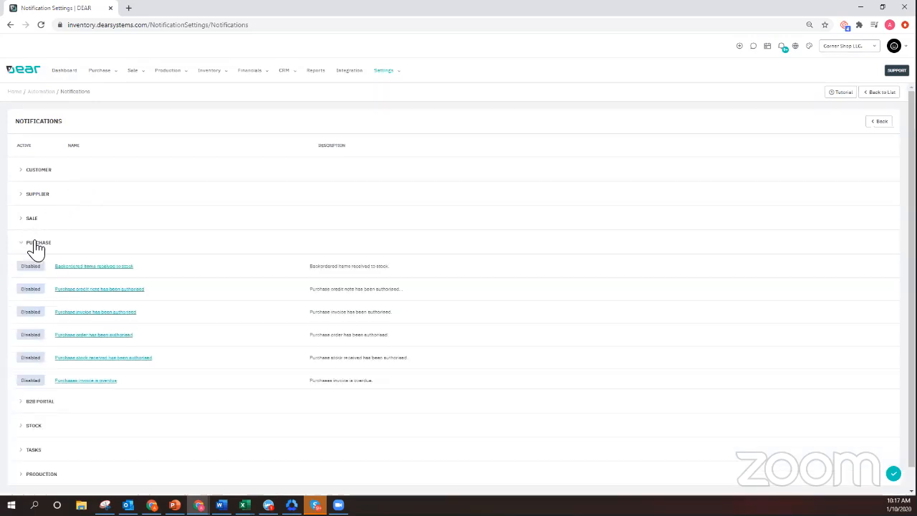
scroll(180, 248, "down", 2)
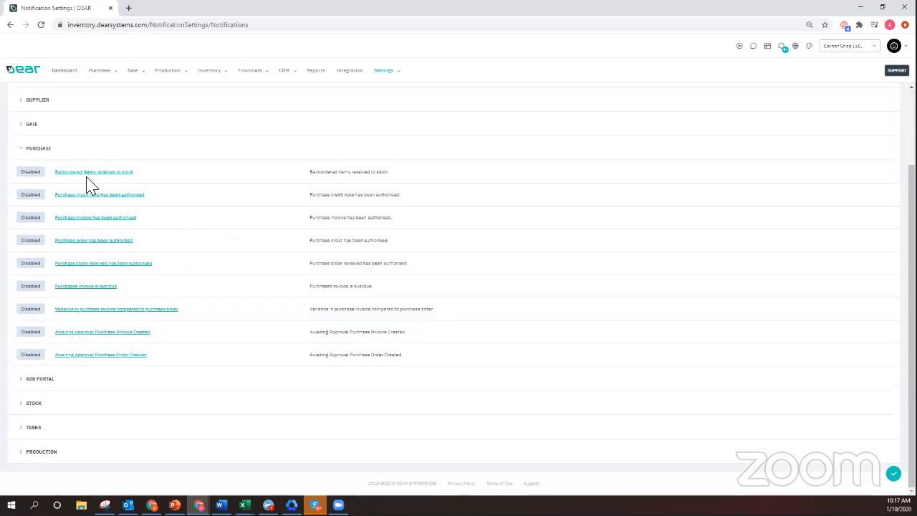
left_click(114, 173)
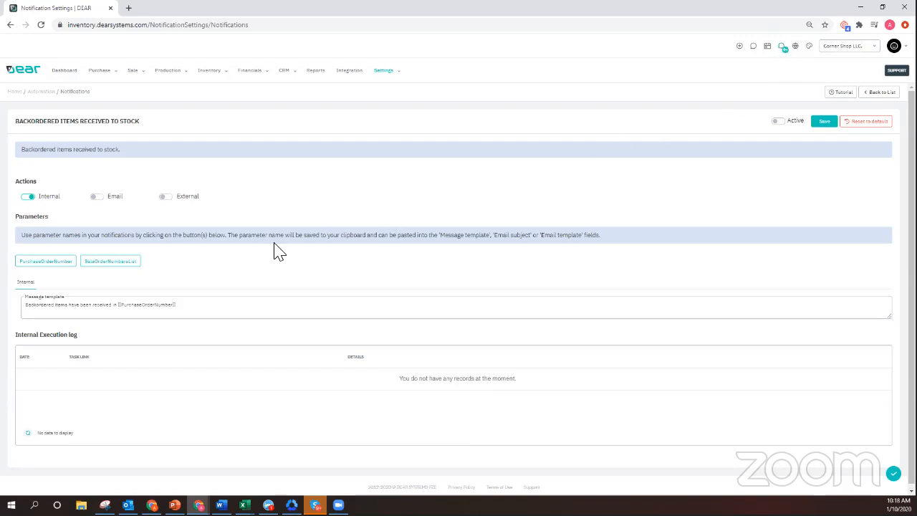
Check this notification's Email mailing-list options, then leave it unsaved for the Notifications list.
left_click(97, 197)
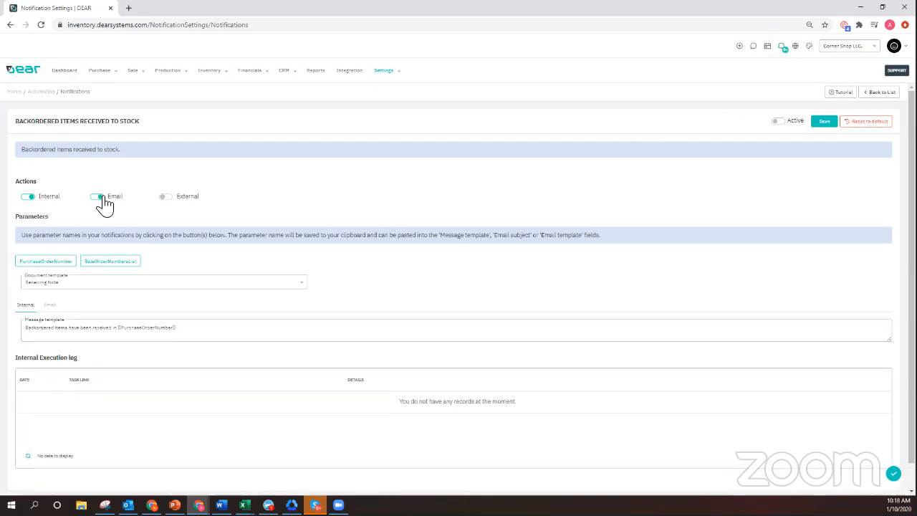
left_click(53, 307)
left_click(268, 355)
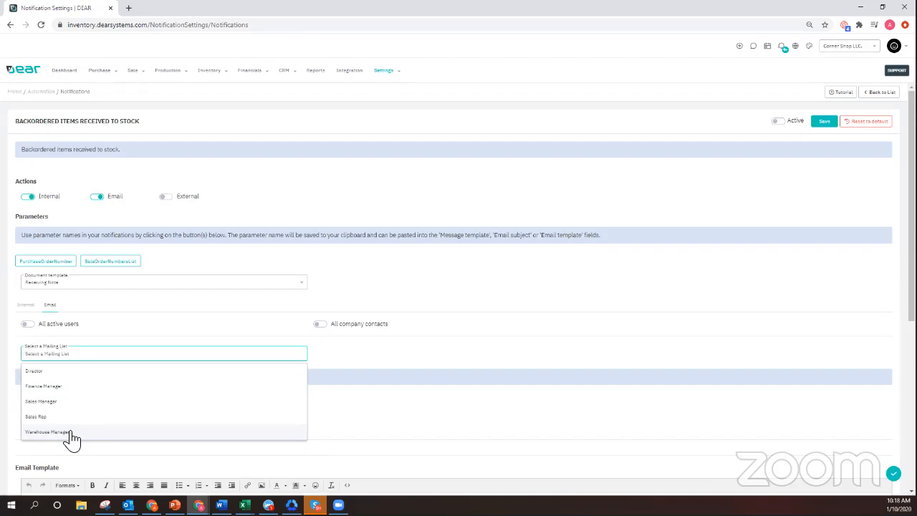
left_click(882, 93)
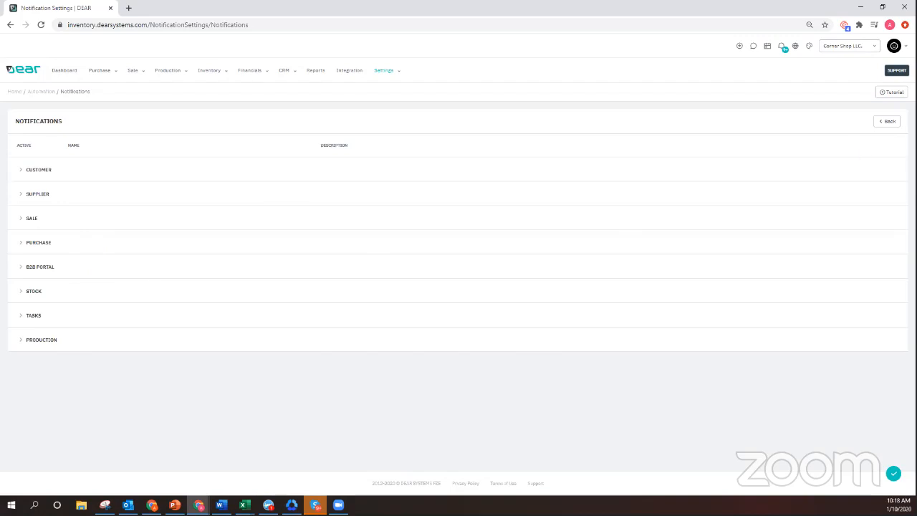
Open the Purchase process workflow under Task Settings > Workflow, applicable to Purchase.
left_click(887, 122)
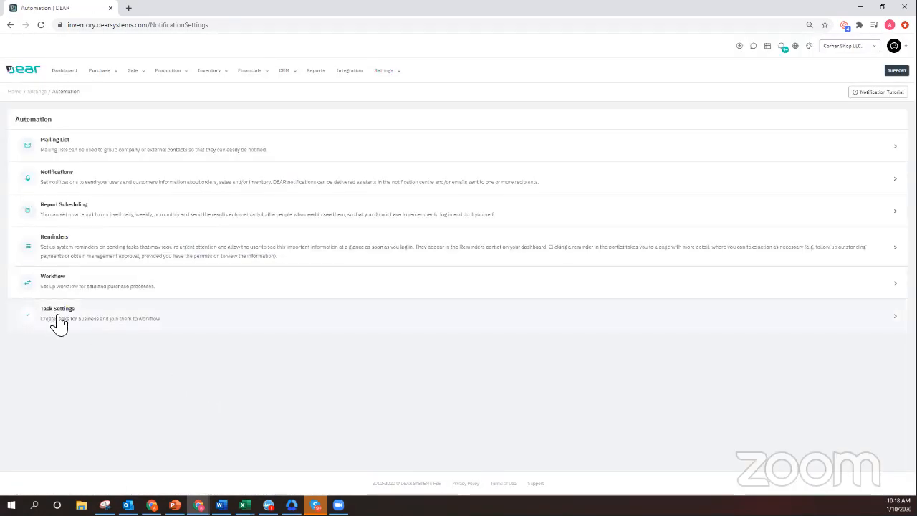
left_click(59, 324)
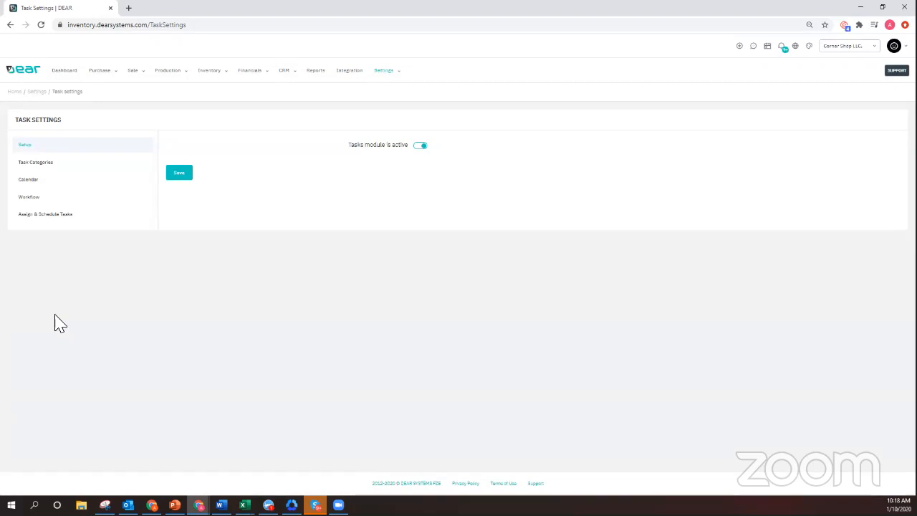
left_click(37, 200)
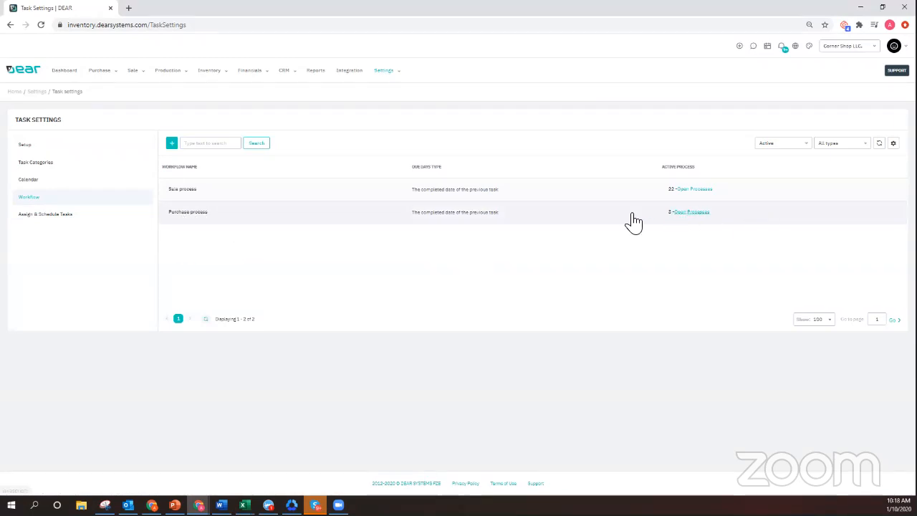
left_click(214, 213)
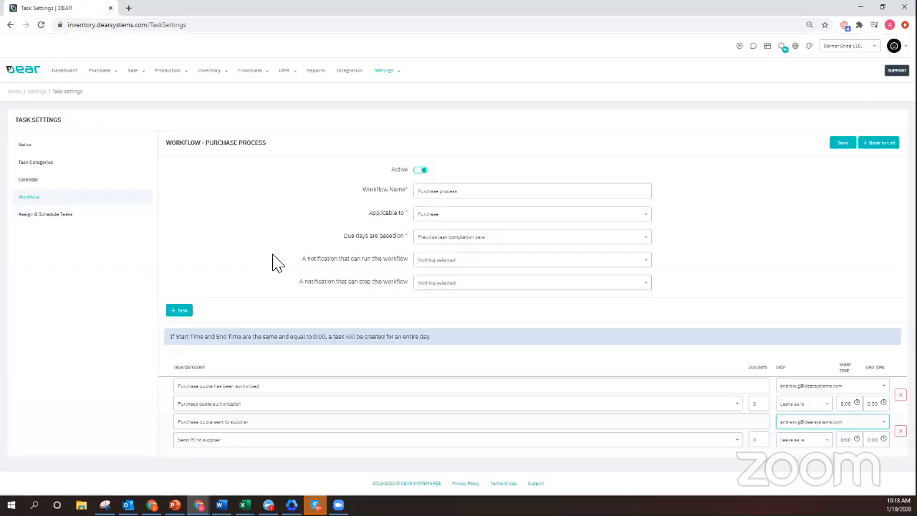
Review the Applicable to, Due days and Skip options unchanged, then return to the workflow list.
left_click(485, 215)
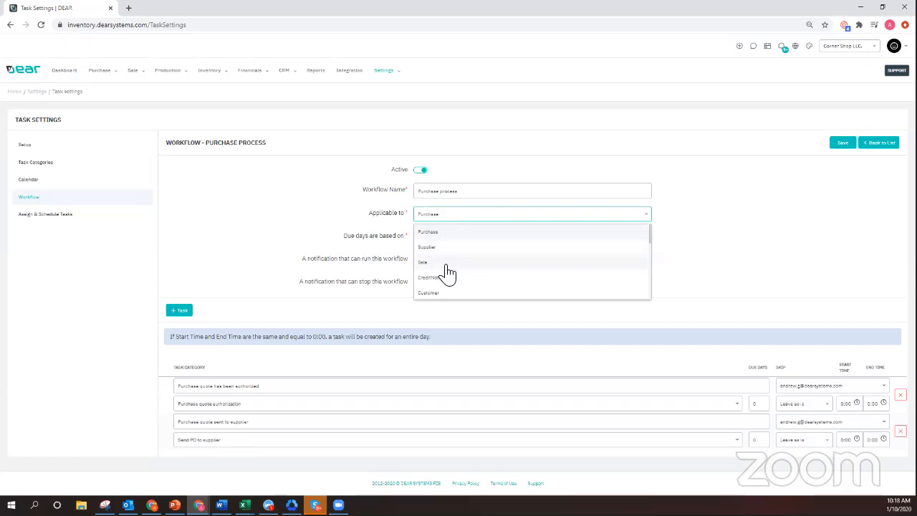
left_click(272, 240)
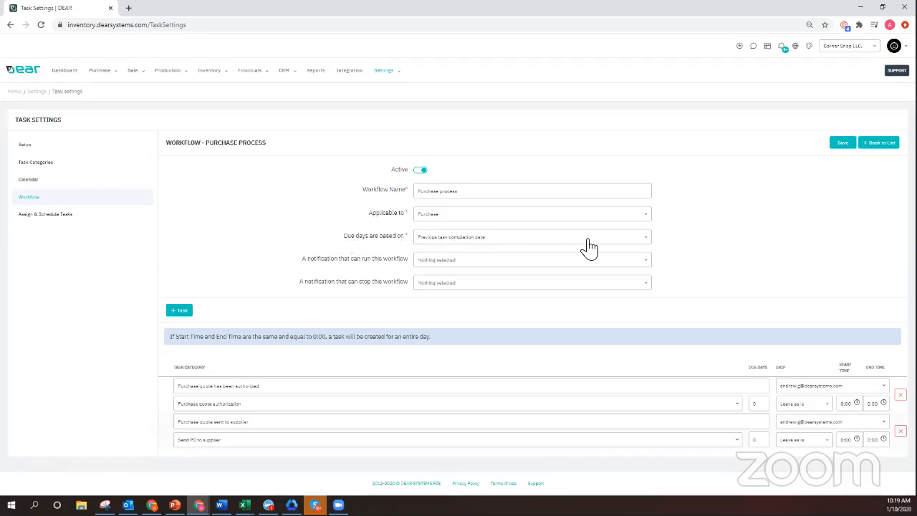
left_click(641, 240)
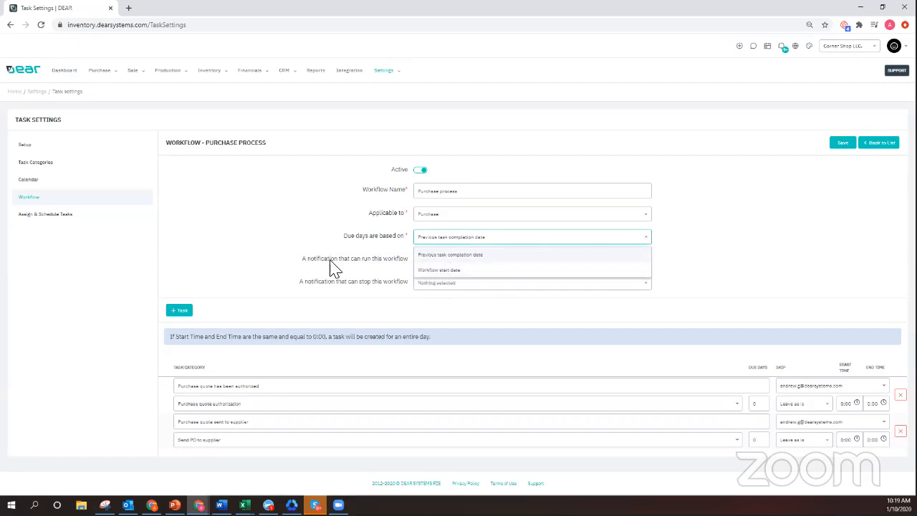
left_click(250, 233)
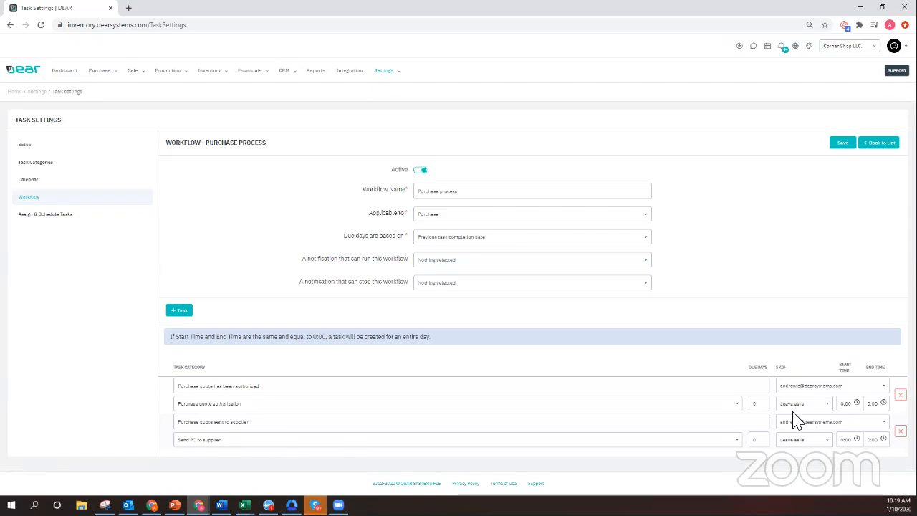
left_click(824, 411)
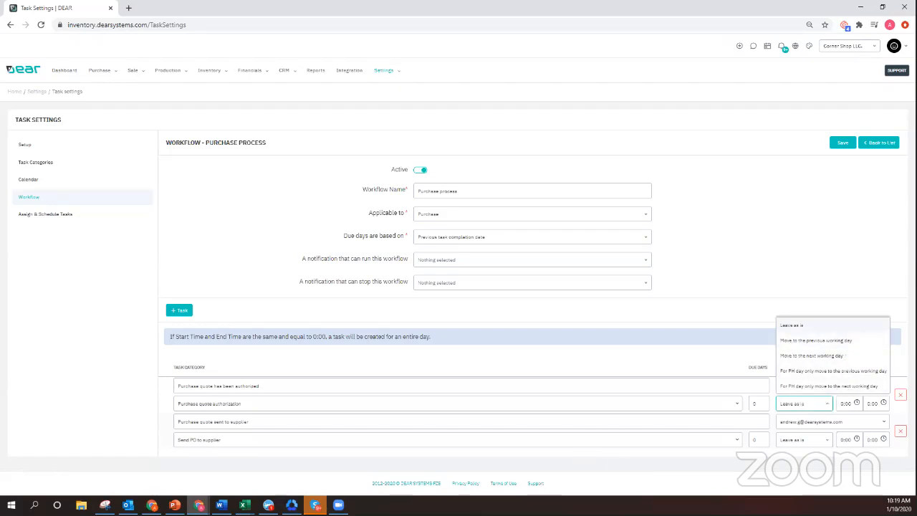
left_click(65, 388)
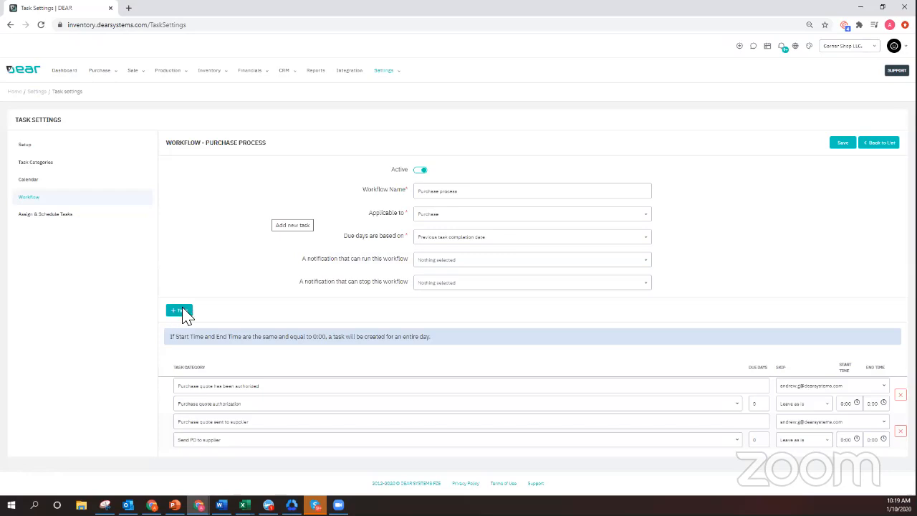
left_click(886, 146)
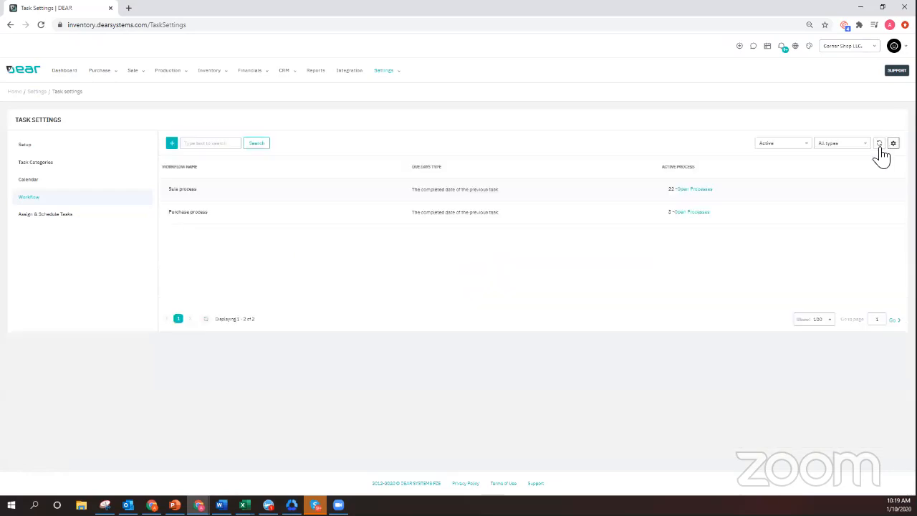
View the automated workflows under Settings > Automation > Workflow, including Purchase Automation.
left_click(385, 70)
left_click(340, 154)
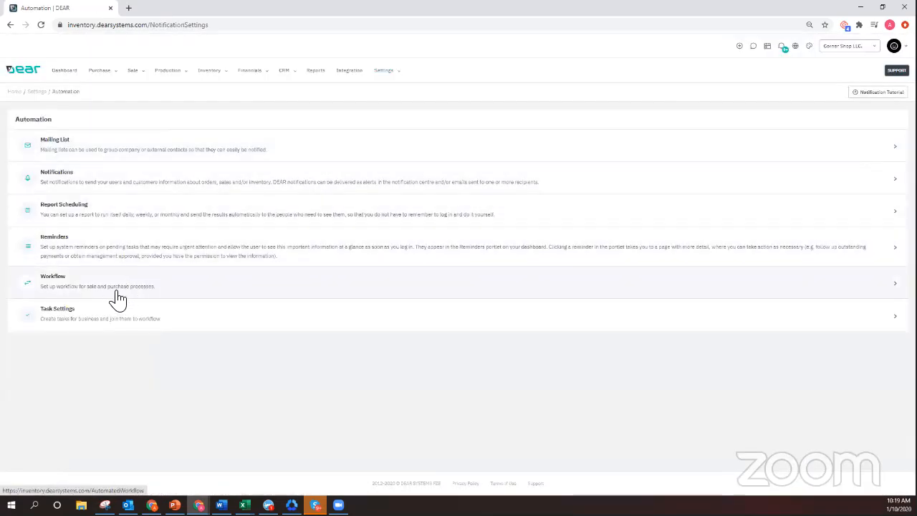
left_click(102, 286)
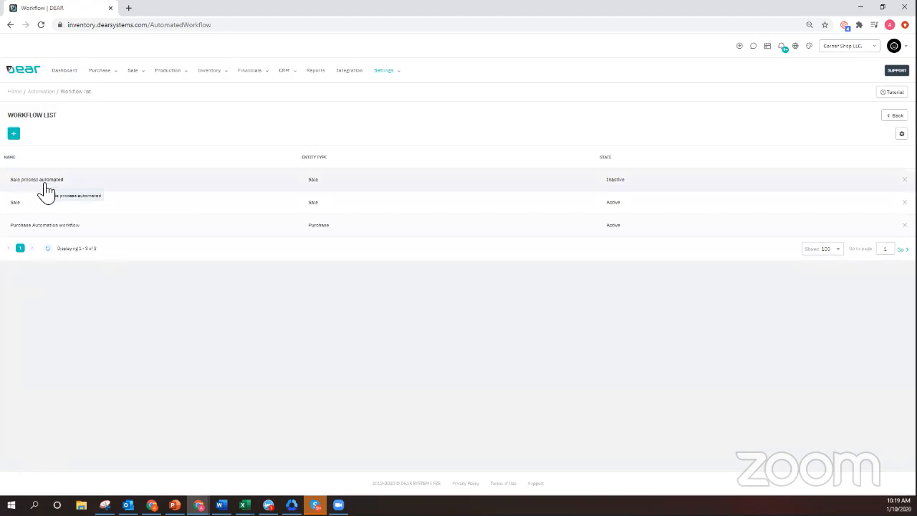
Open Purchase Automation: ABC Furniture orders totalling 1000 or more trigger Purchase Order Authorise.
left_click(64, 231)
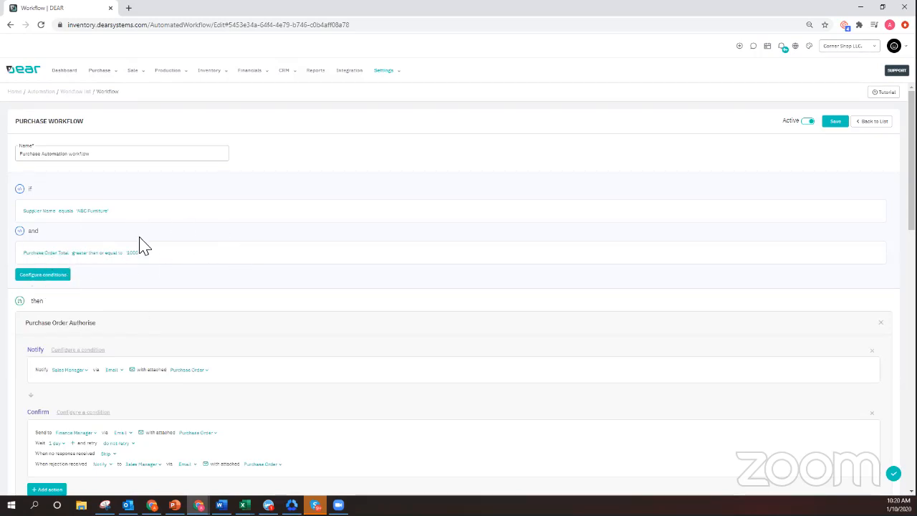
left_click(46, 212)
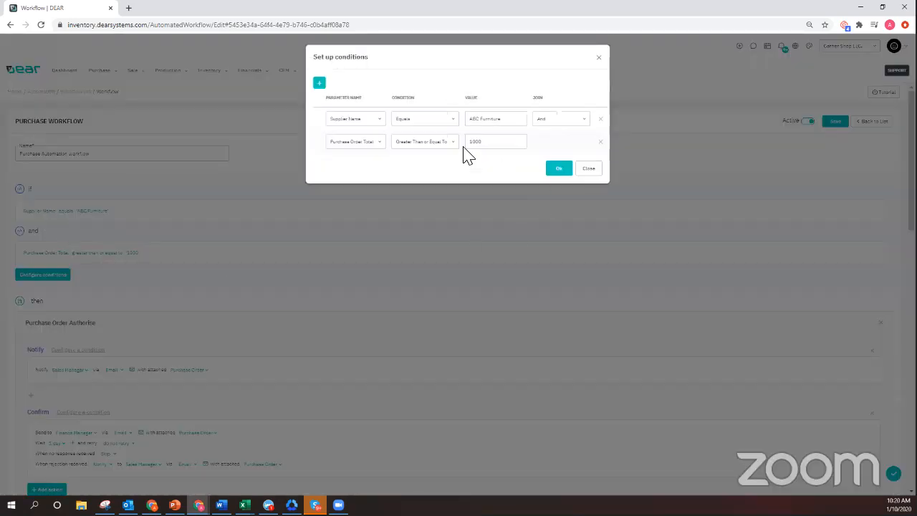
left_click(380, 123)
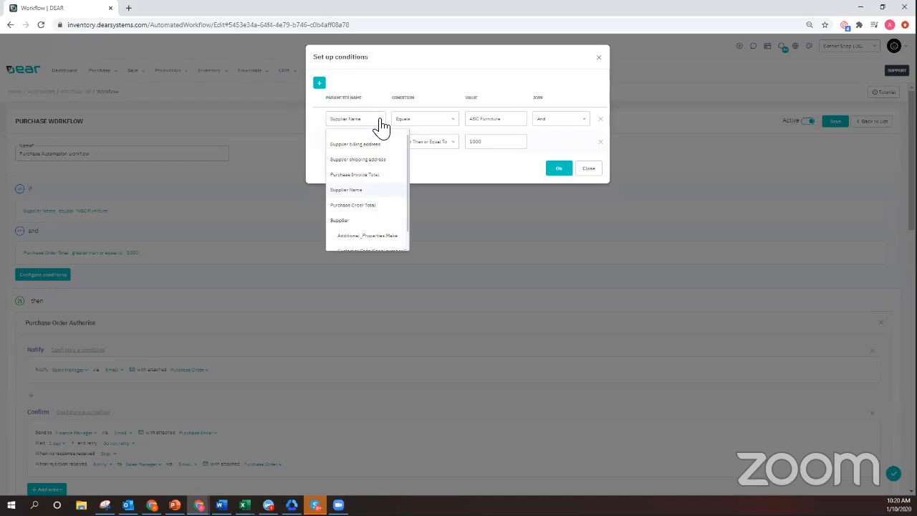
left_click(350, 191)
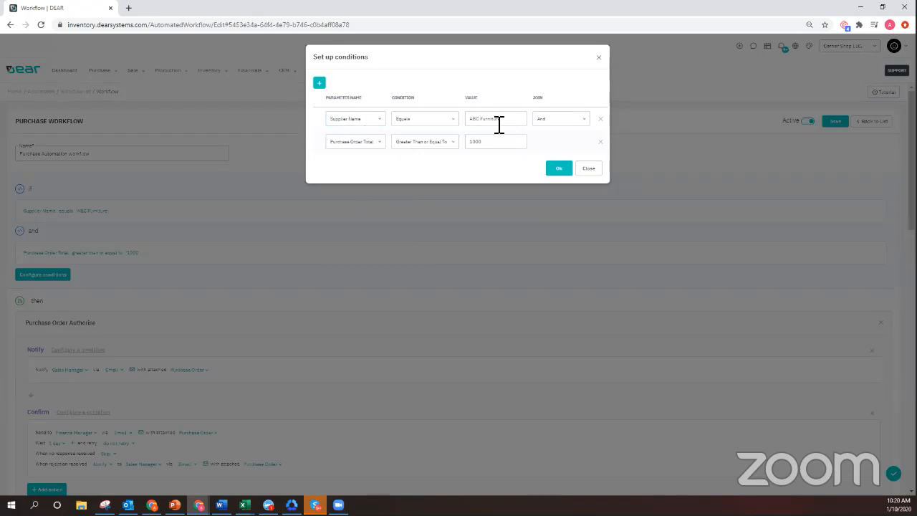
left_click(453, 124)
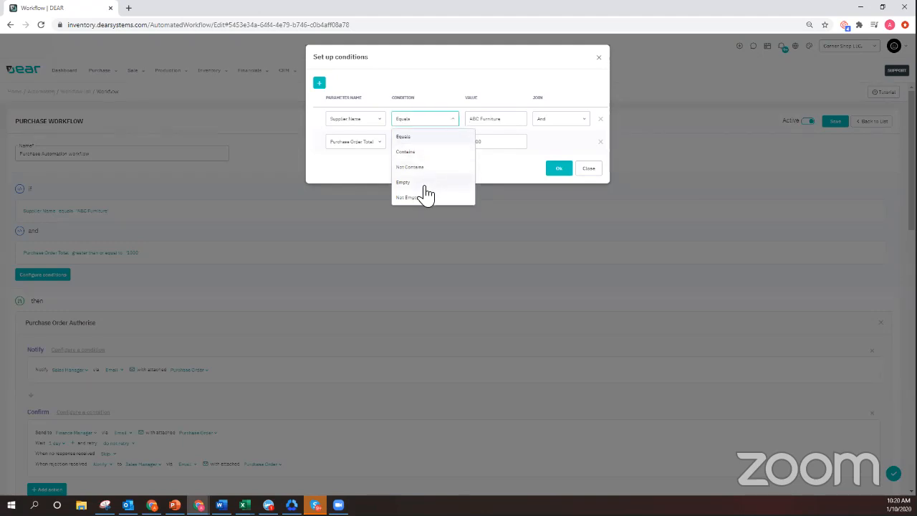
left_click(508, 171)
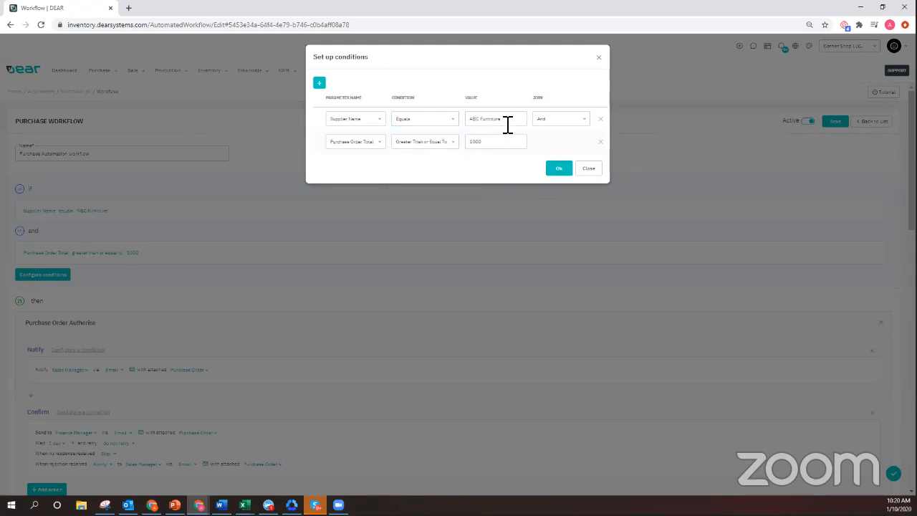
left_click(380, 147)
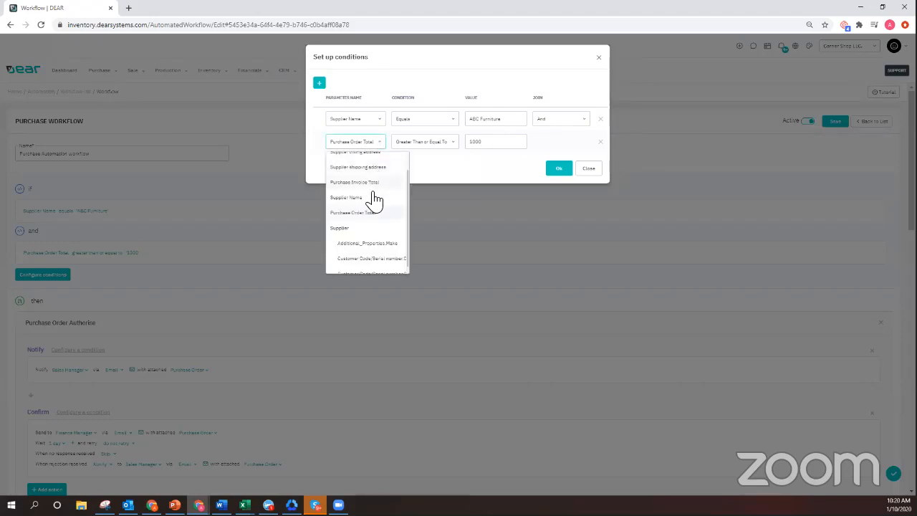
left_click(429, 179)
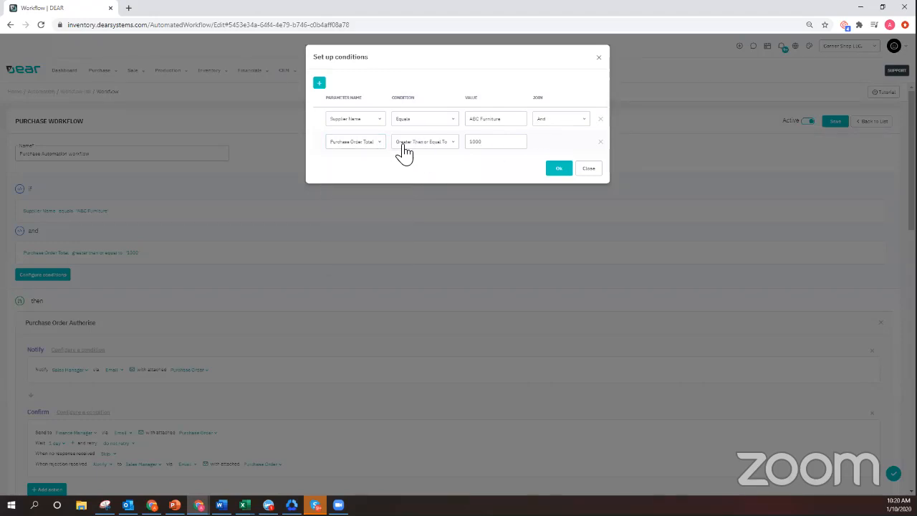
left_click(455, 147)
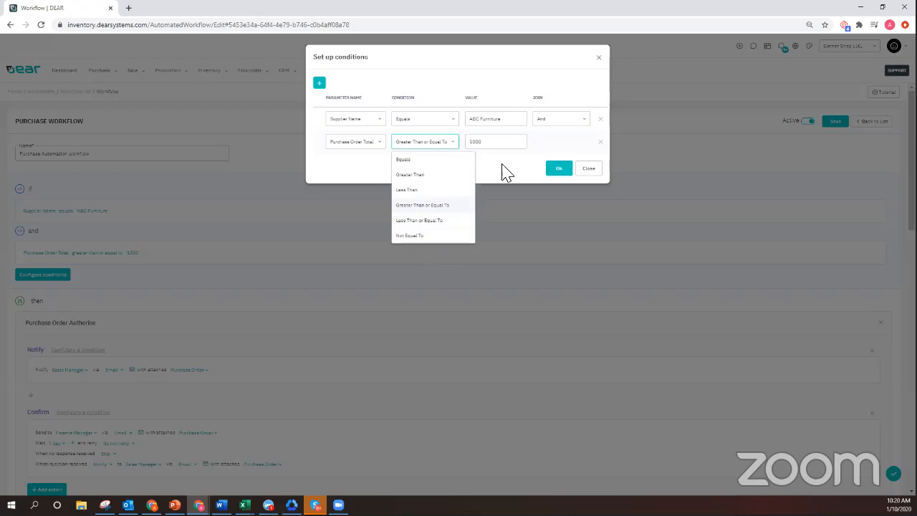
left_click(470, 142)
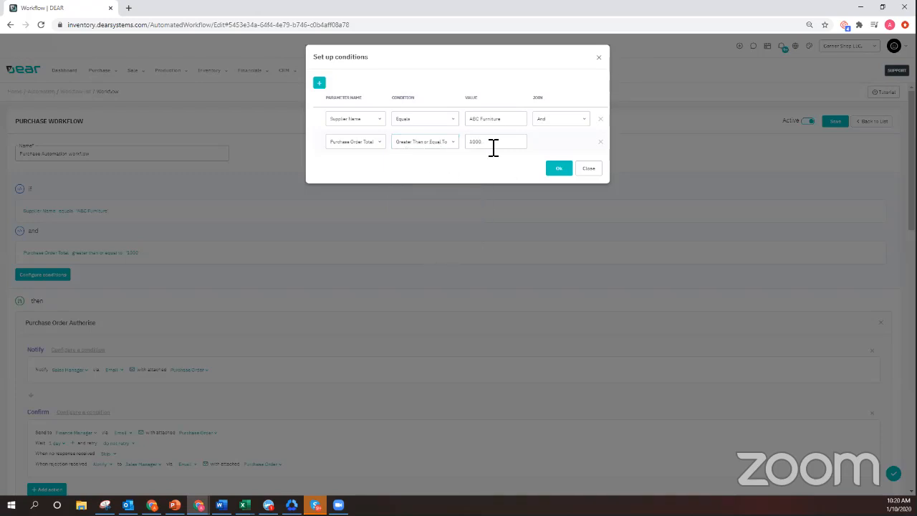
left_click(558, 170)
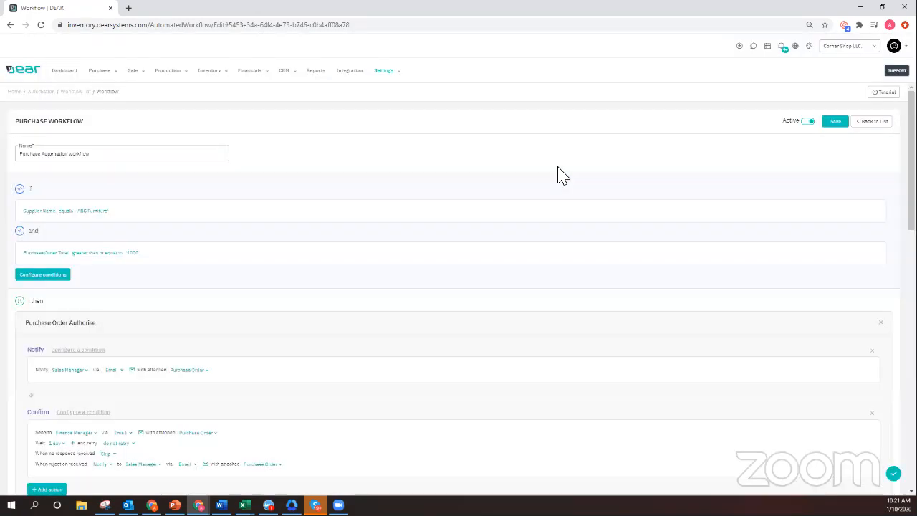
scroll(92, 277, "down", 2)
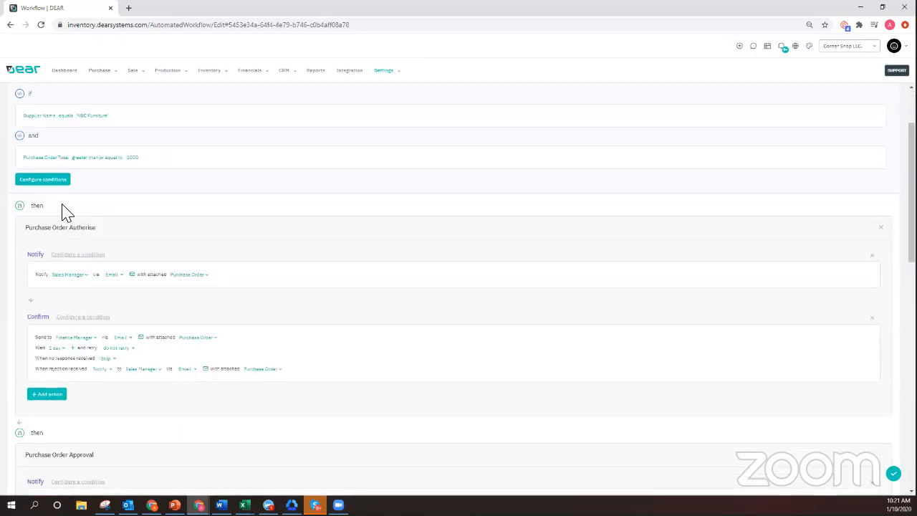
scroll(63, 211, "down", 1)
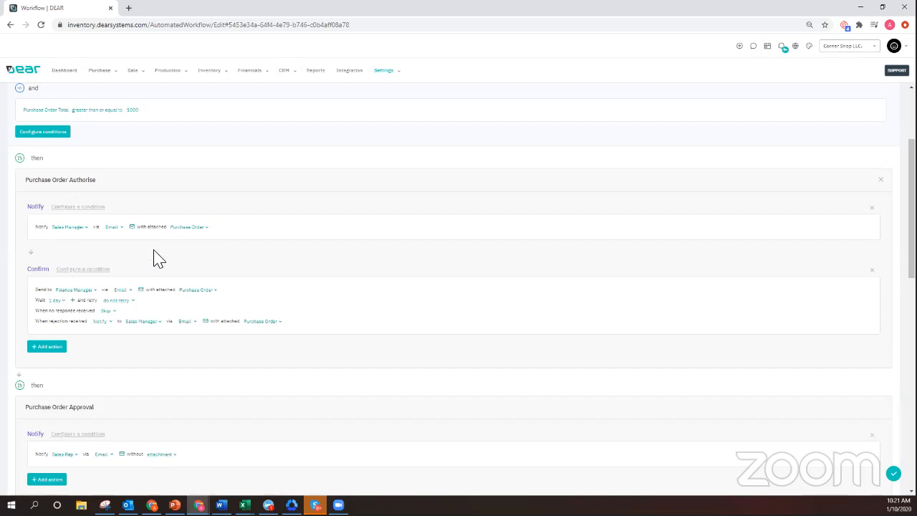
scroll(39, 272, "down", 1)
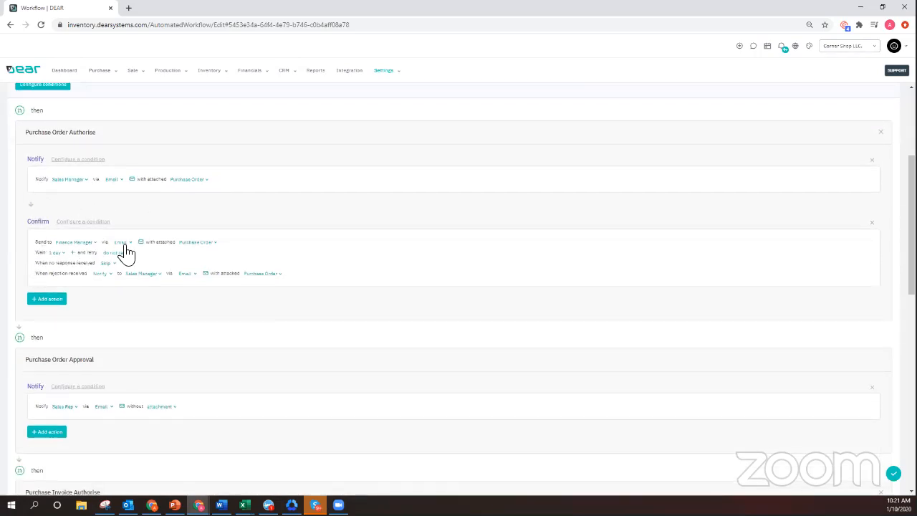
left_click(199, 243)
left_click(251, 245)
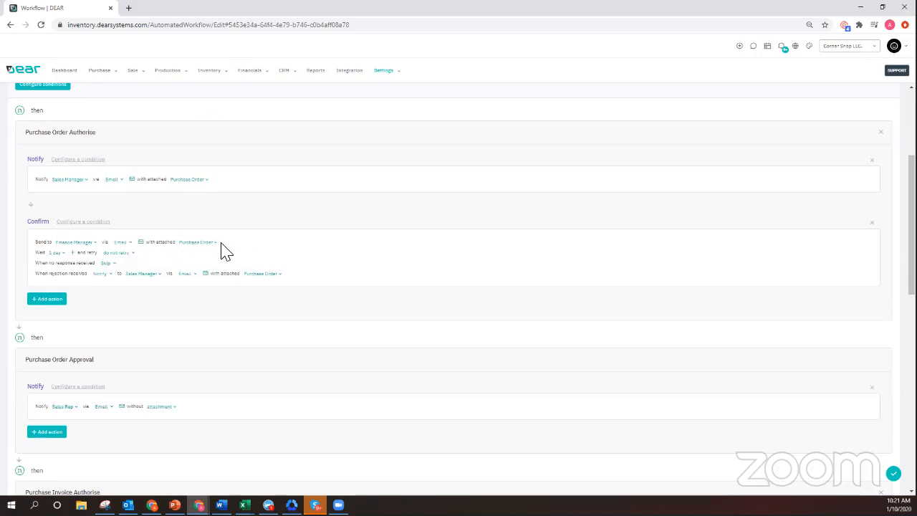
left_click(107, 264)
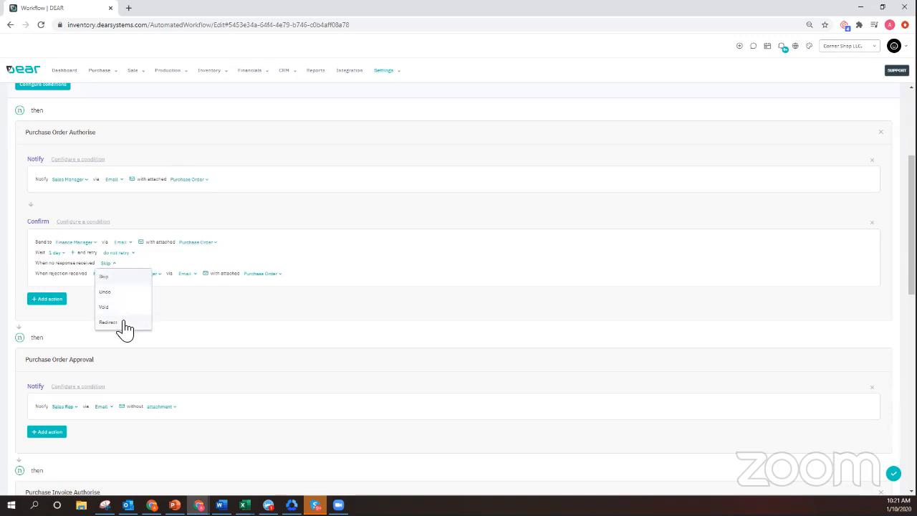
left_click(190, 319)
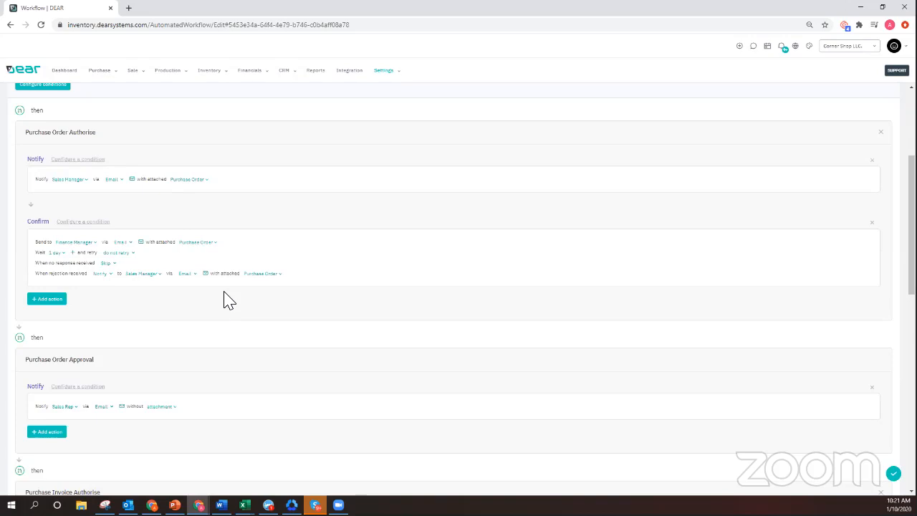
scroll(157, 268, "down", 1)
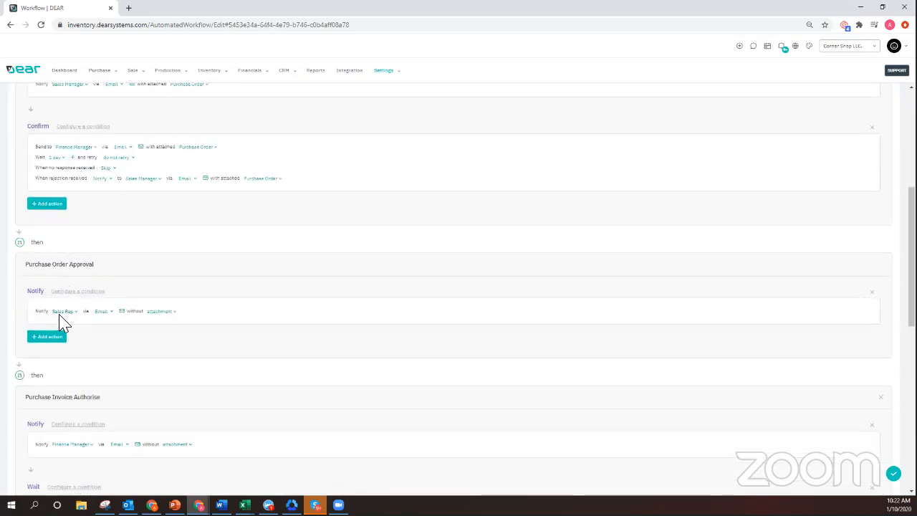
left_click(161, 311)
left_click(180, 310)
scroll(130, 332, "down", 1)
scroll(142, 328, "down", 2)
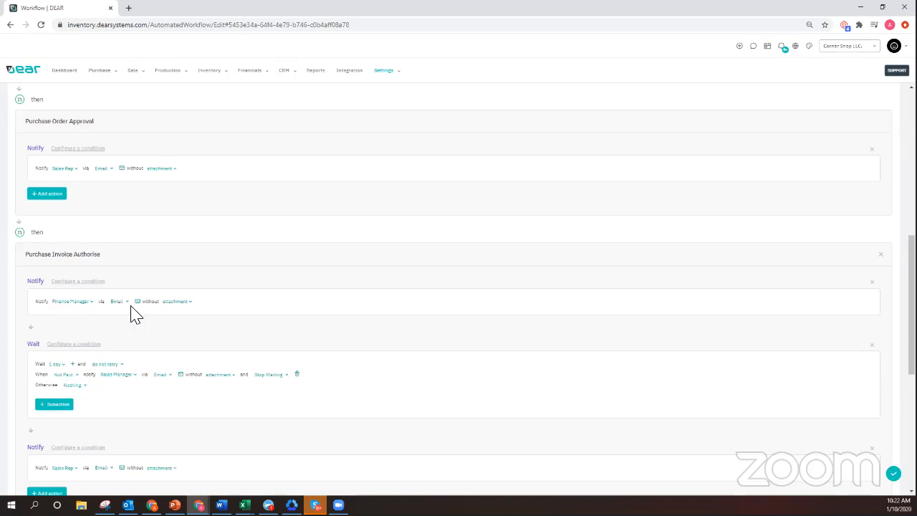
scroll(183, 344, "down", 1)
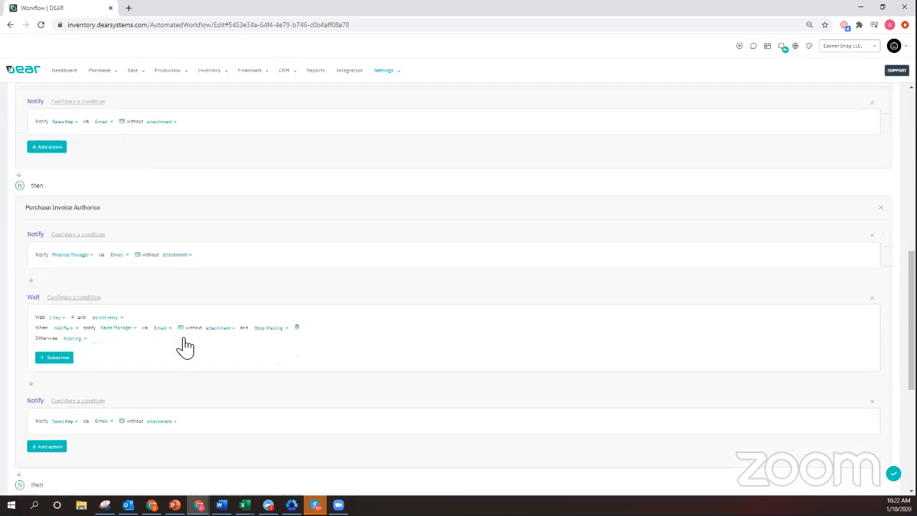
left_click(113, 318)
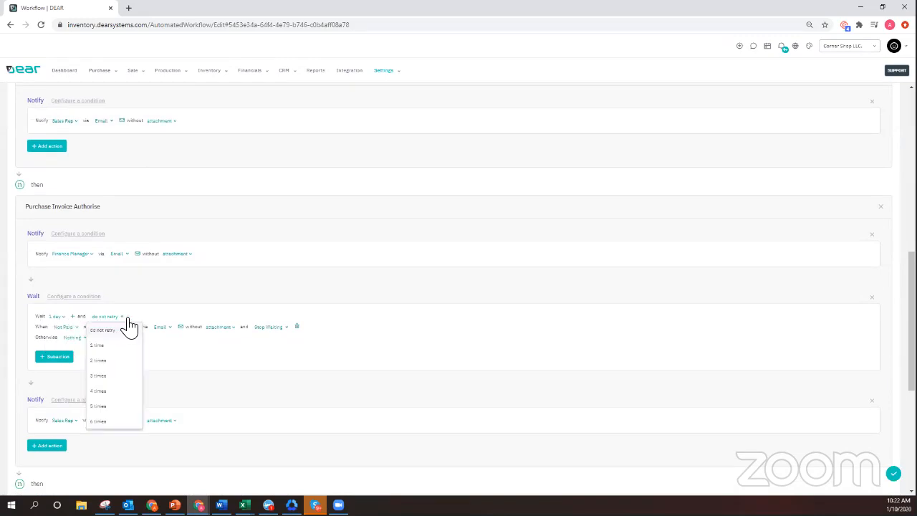
left_click(184, 373)
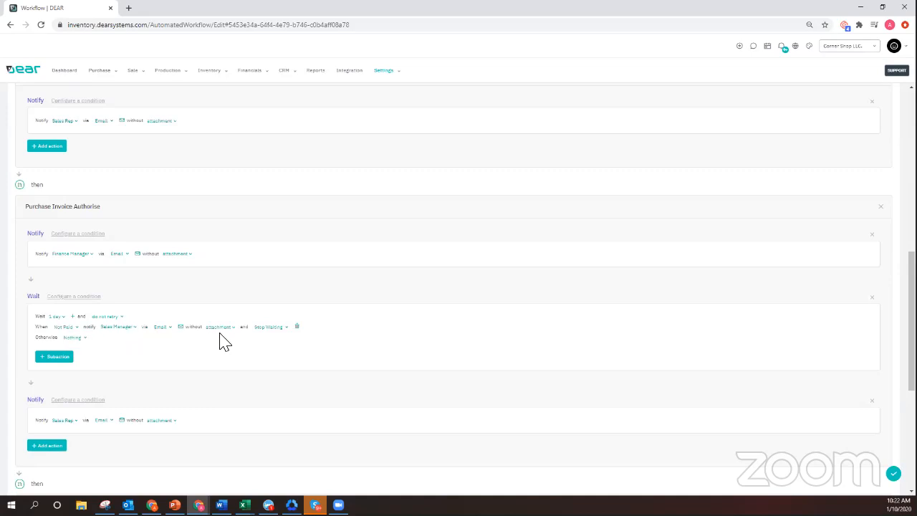
scroll(164, 361, "down", 2)
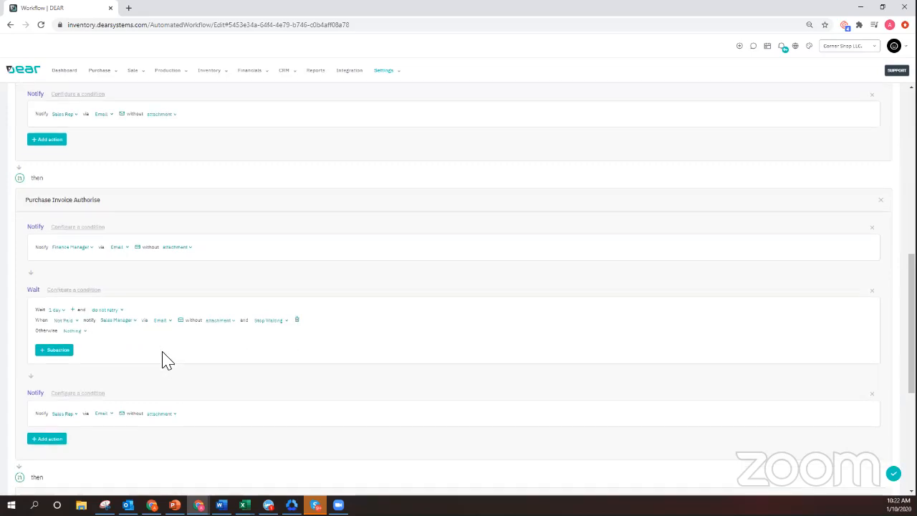
scroll(171, 358, "down", 1)
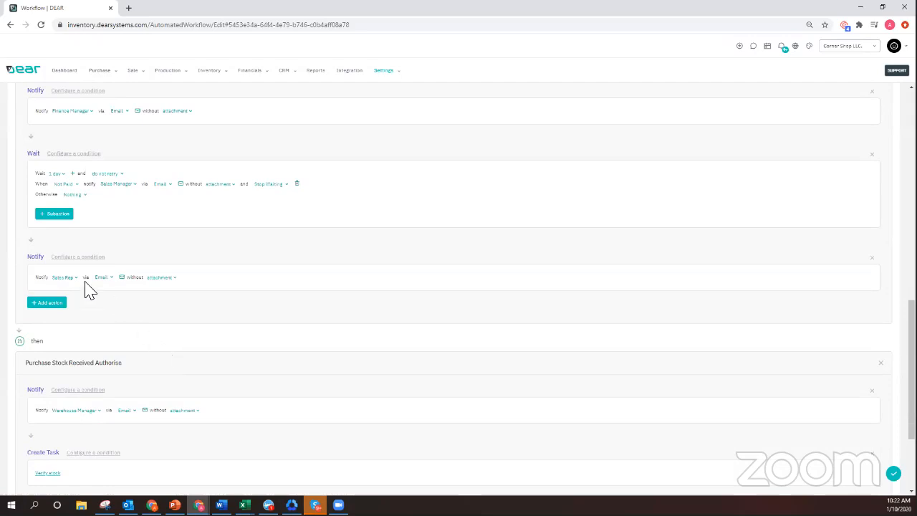
scroll(163, 318, "down", 3)
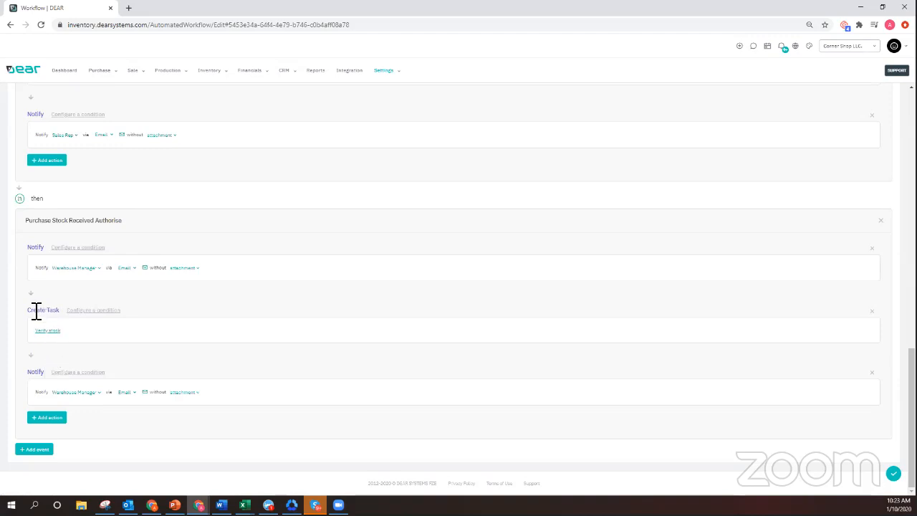
left_click_drag(36, 310, 62, 315)
left_click(46, 331)
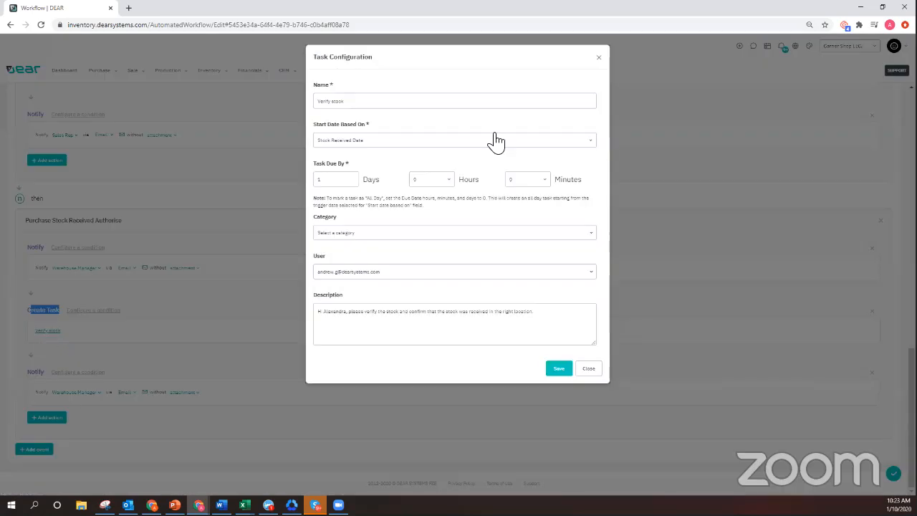
left_click(377, 152)
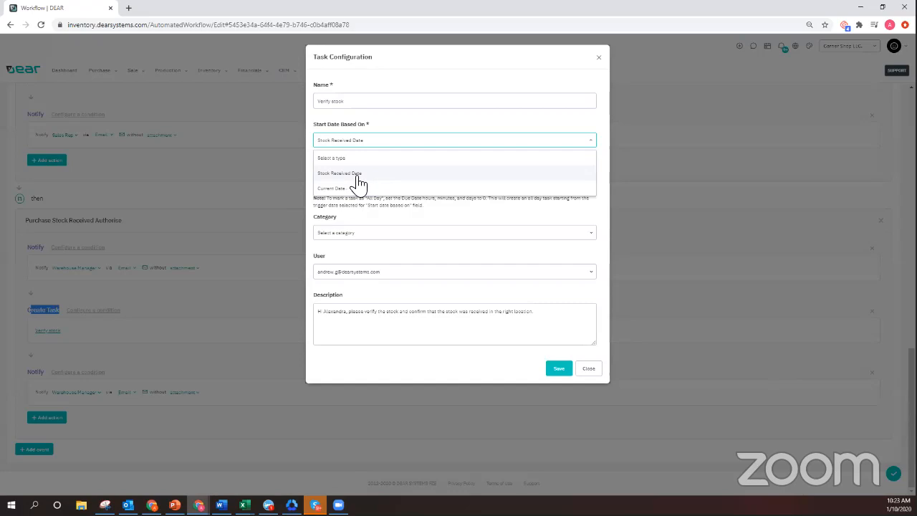
left_click(316, 172)
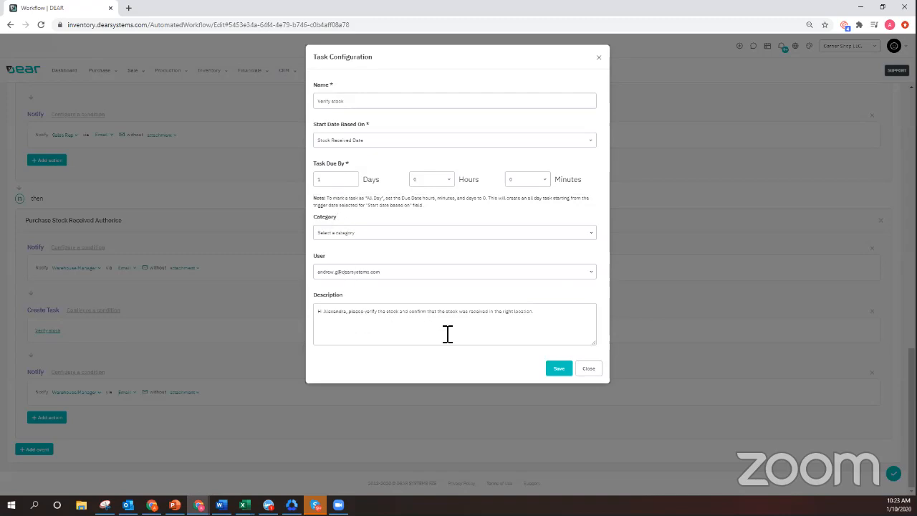
left_click_drag(336, 313, 478, 316)
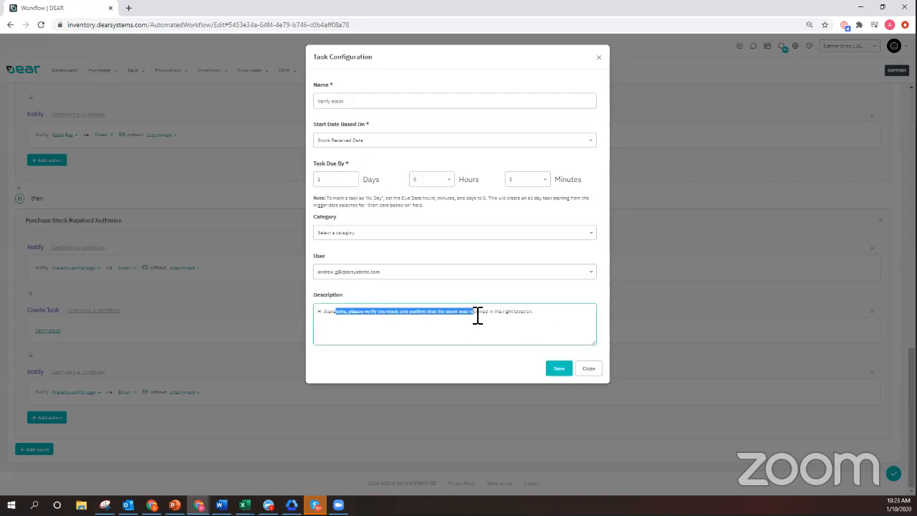
left_click(588, 369)
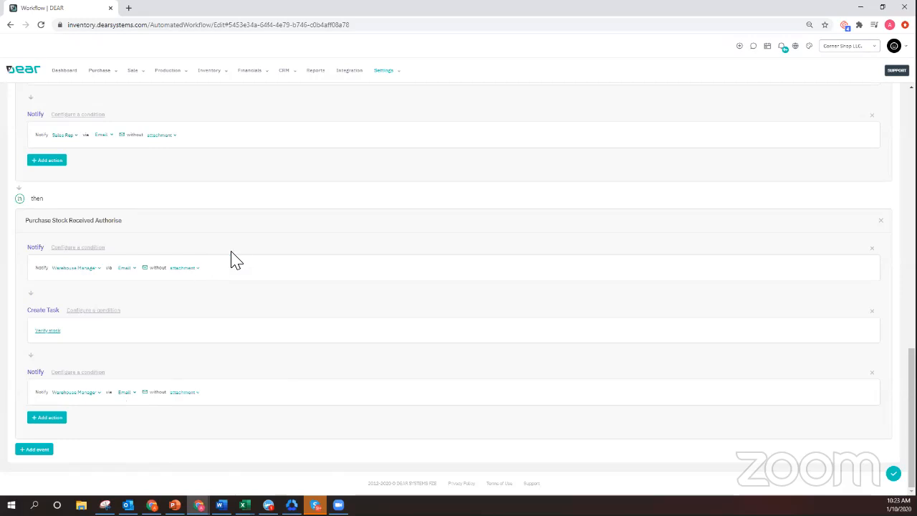
Start a new Simple Purchase from the Purchase menu, bringing up the Leave site? prompt.
scroll(231, 260, "up", 4)
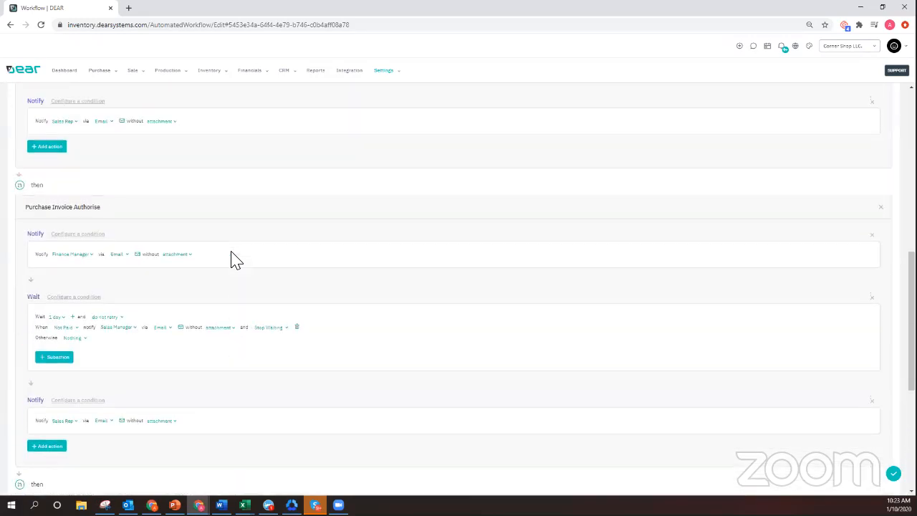
scroll(231, 260, "up", 10)
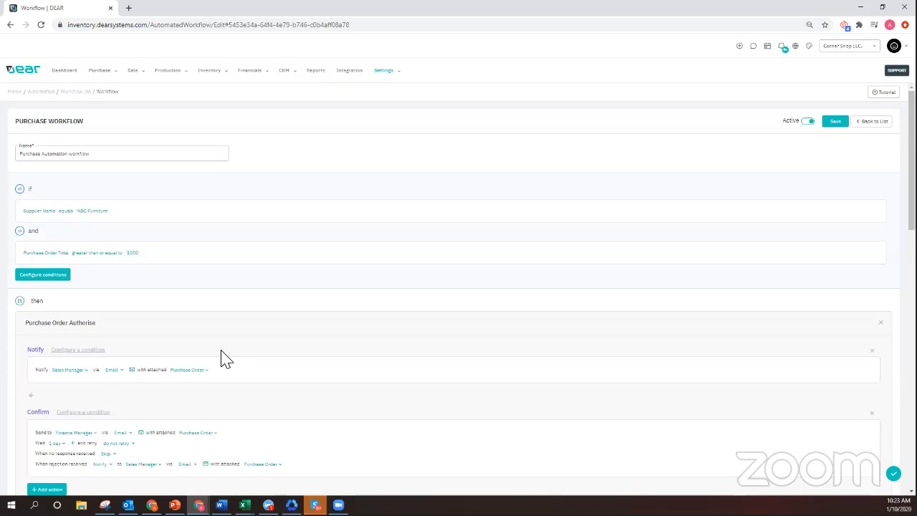
left_click(103, 75)
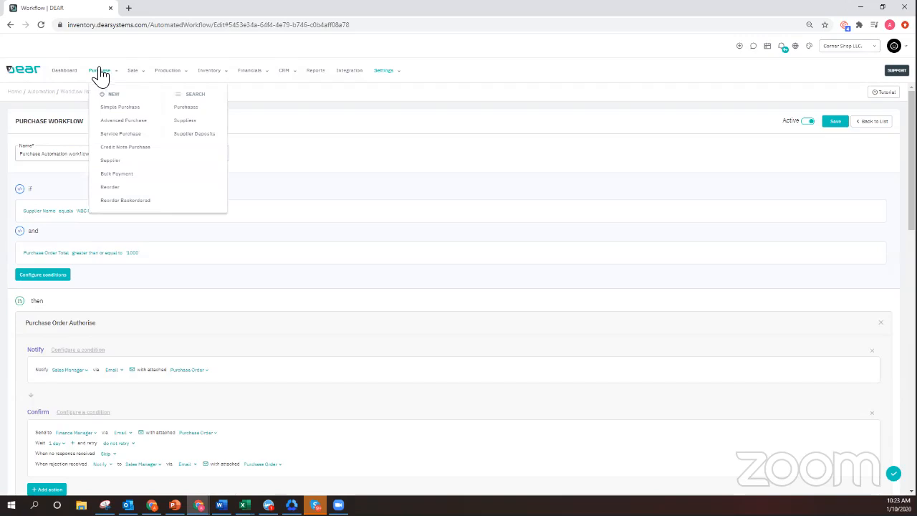
left_click(131, 115)
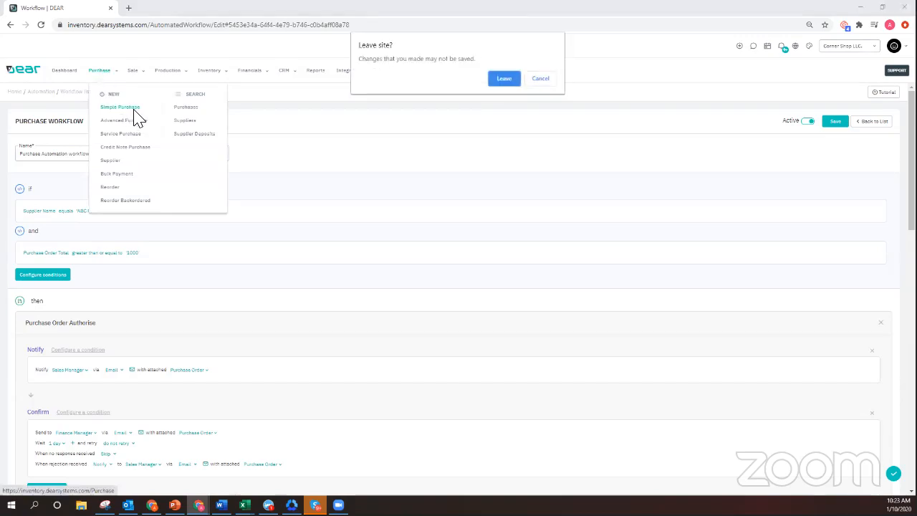
Leave the workflow page and set the new order's supplier to ABC Furniture.
left_click(503, 79)
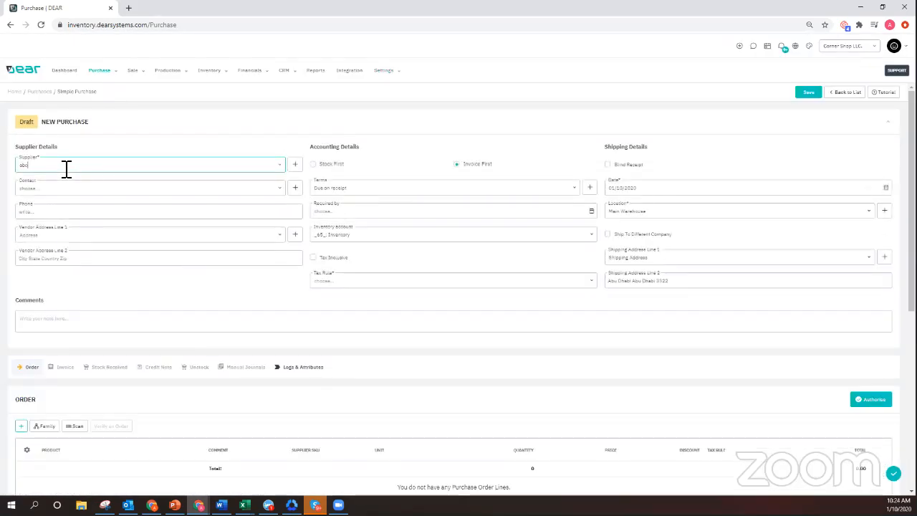
left_click(59, 185)
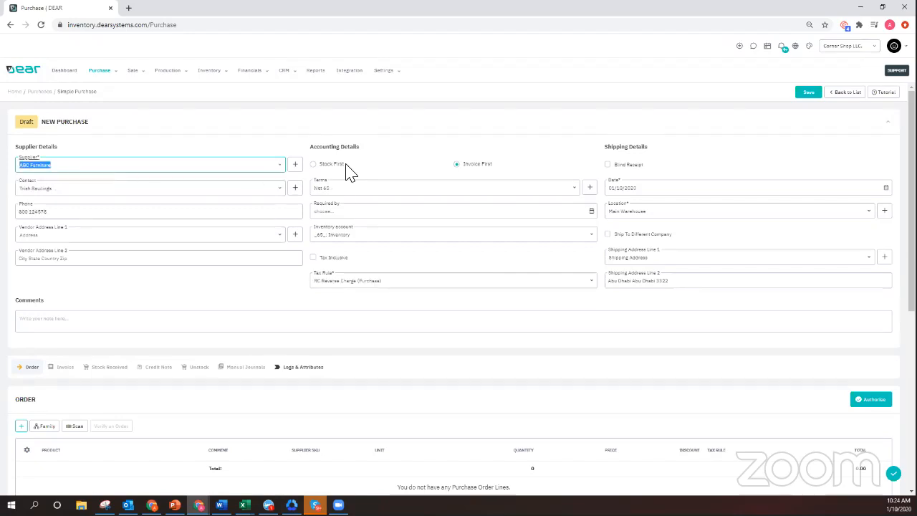
left_click(411, 167)
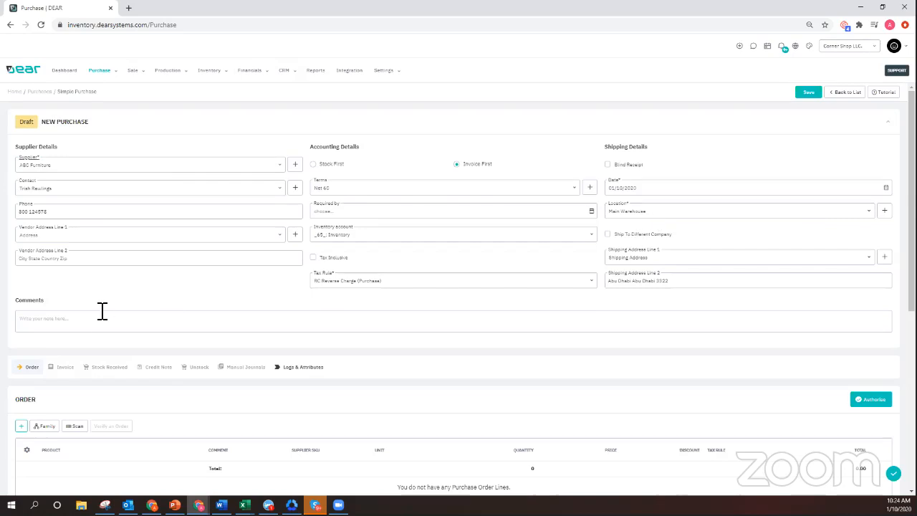
Add an order line of AAA123 'Jewelry Inside' stickers with quantity 100.
scroll(125, 233, "down", 2)
left_click(54, 368)
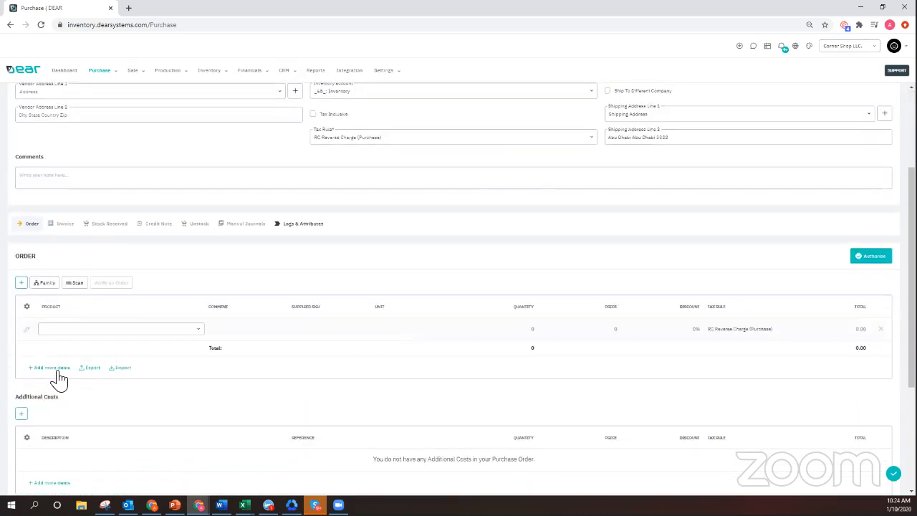
left_click(200, 331)
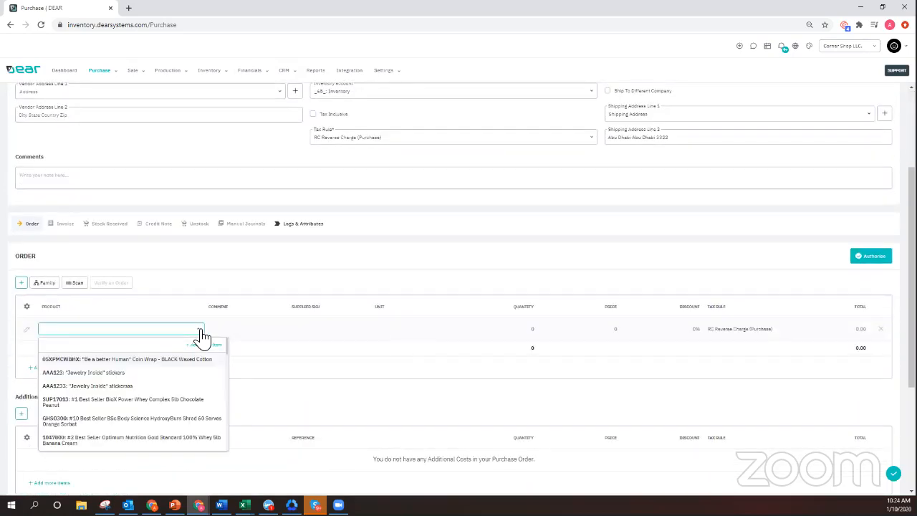
left_click(115, 373)
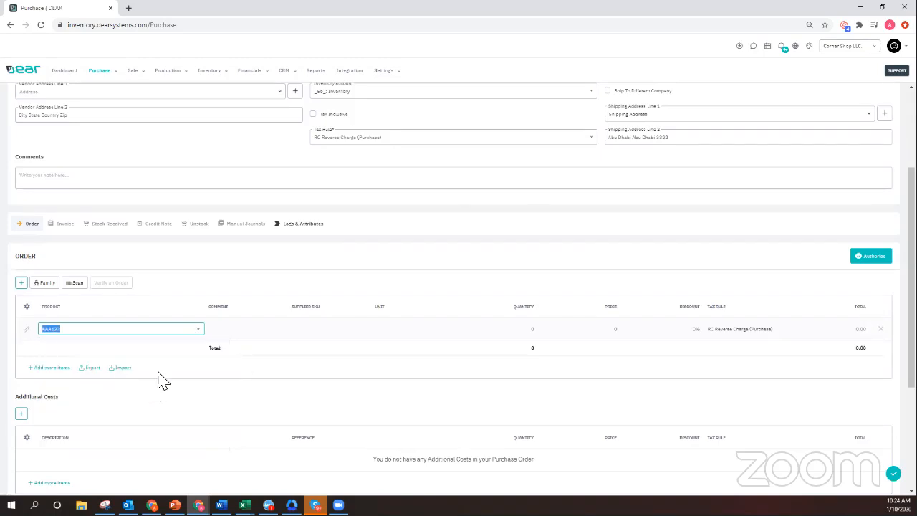
left_click(534, 332)
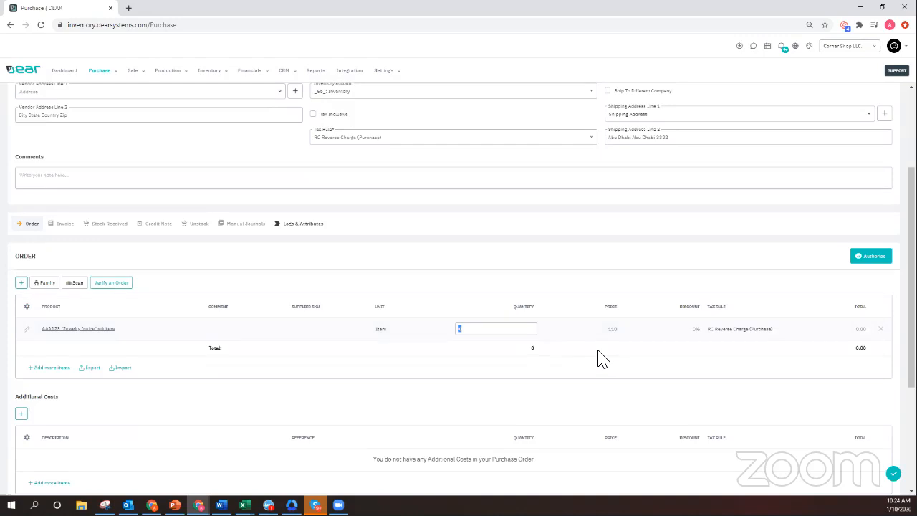
left_click(223, 387)
Add a second line of AAA1233 stickers, quantity 100 at price 110.
left_click(44, 368)
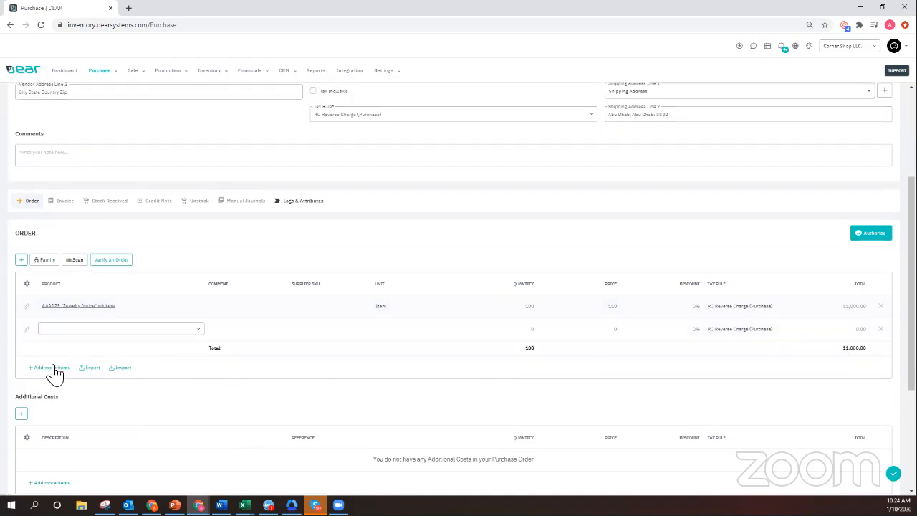
left_click(195, 332)
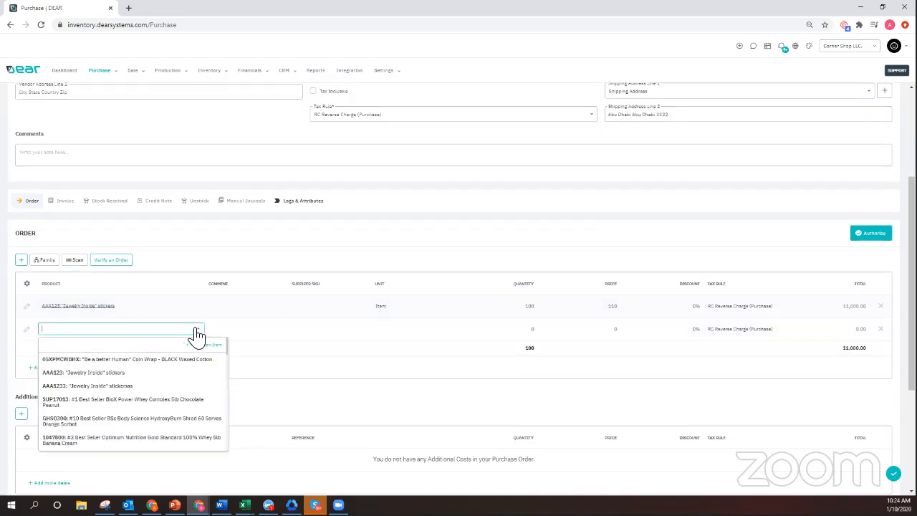
left_click(138, 387)
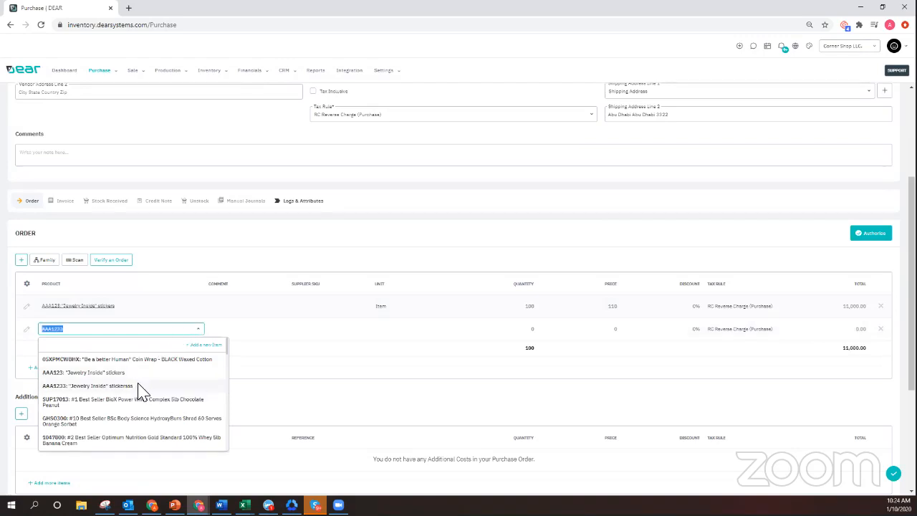
left_click(541, 330)
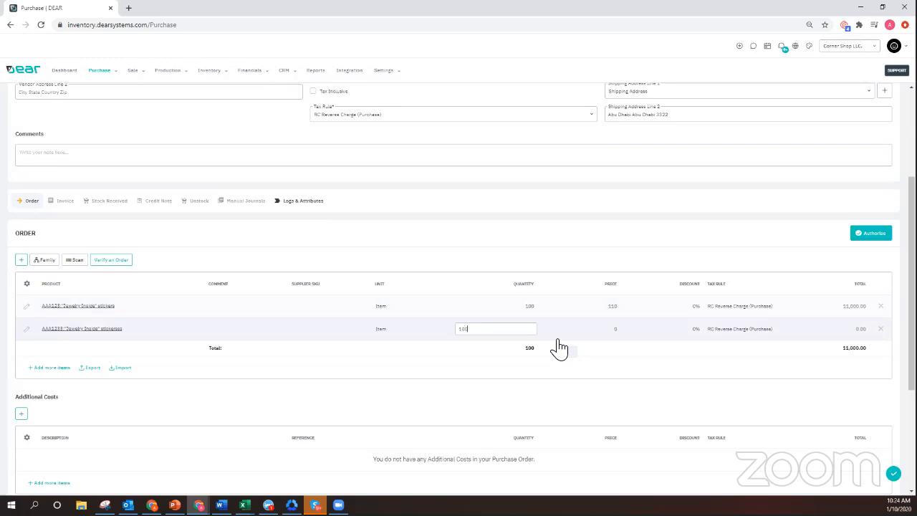
key("Tab")
type("110")
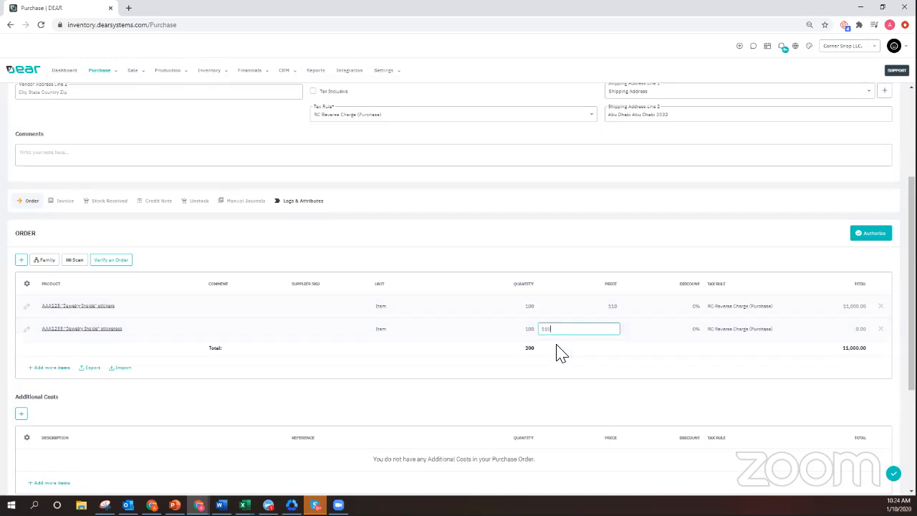
left_click(649, 358)
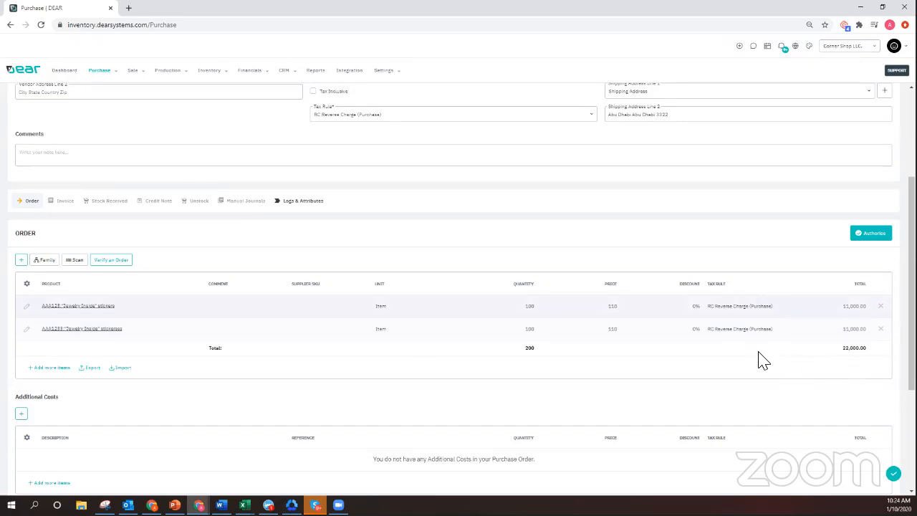
scroll(758, 360, "down", 3)
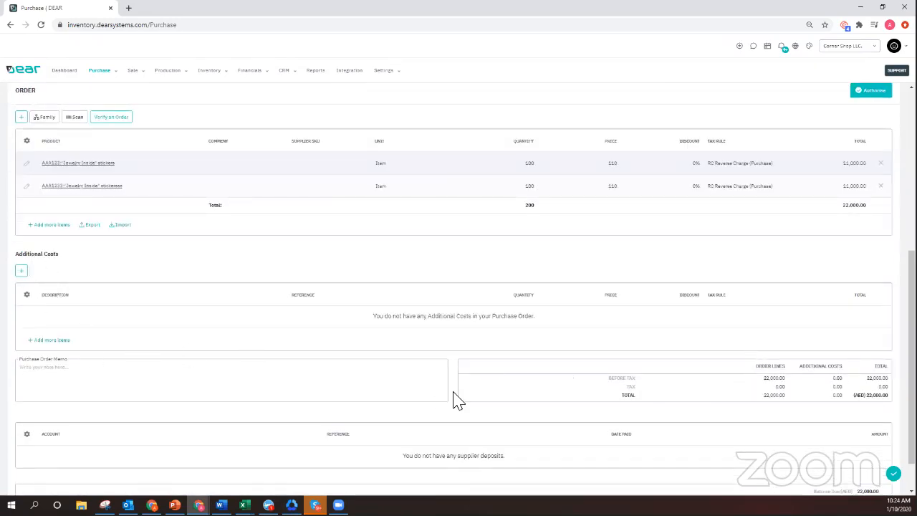
scroll(147, 428, "up", 1)
scroll(262, 329, "down", 2)
scroll(618, 399, "up", 5)
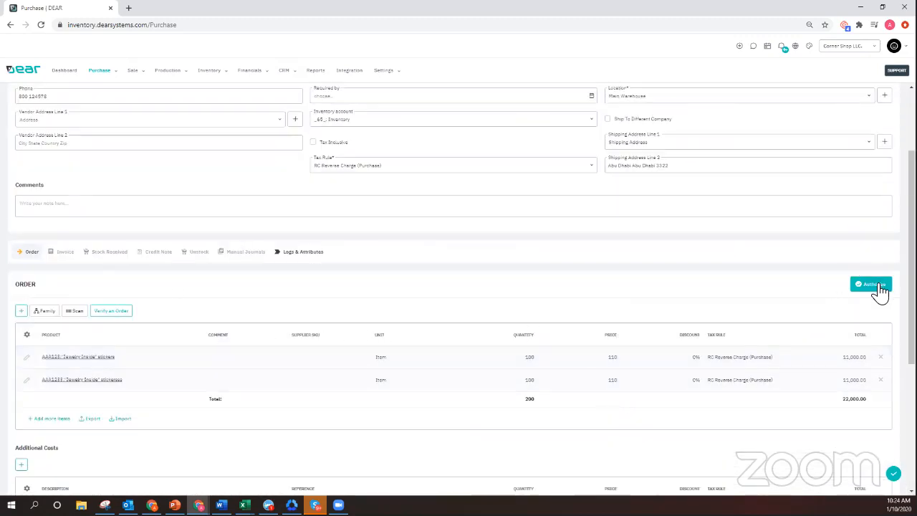
Authorise the two-line sticker order and review its 22,000 total.
left_click(875, 286)
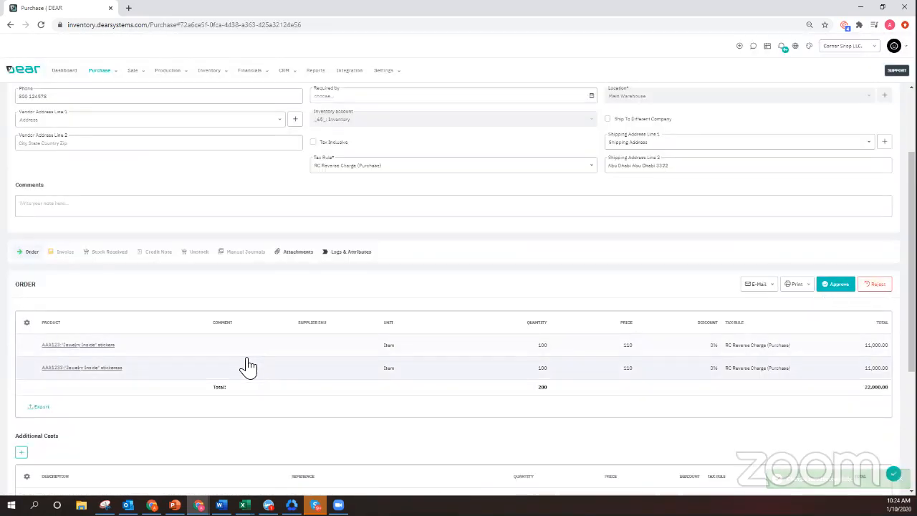
scroll(246, 368, "down", 2)
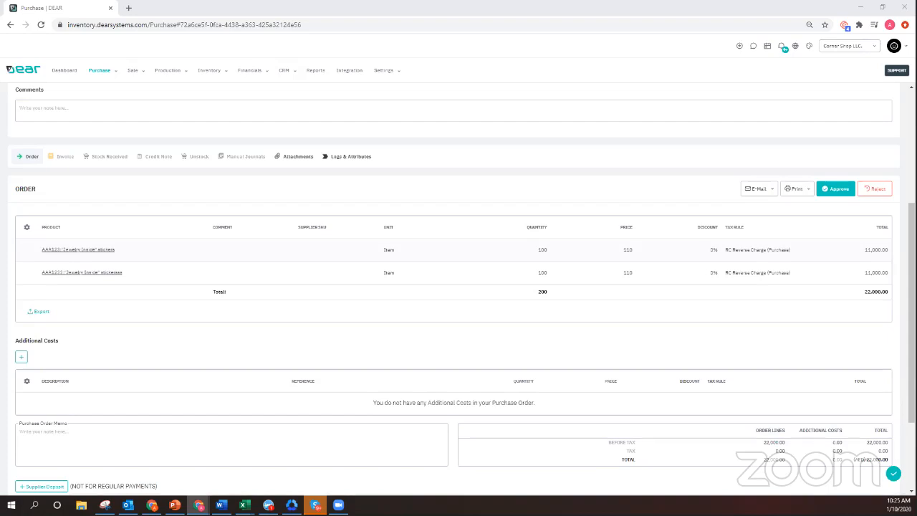
Maximise Gmail and accept the order through the Approval required email's Accept link.
left_click_drag(330, 60, 358, 61)
scroll(453, 218, "down", 2)
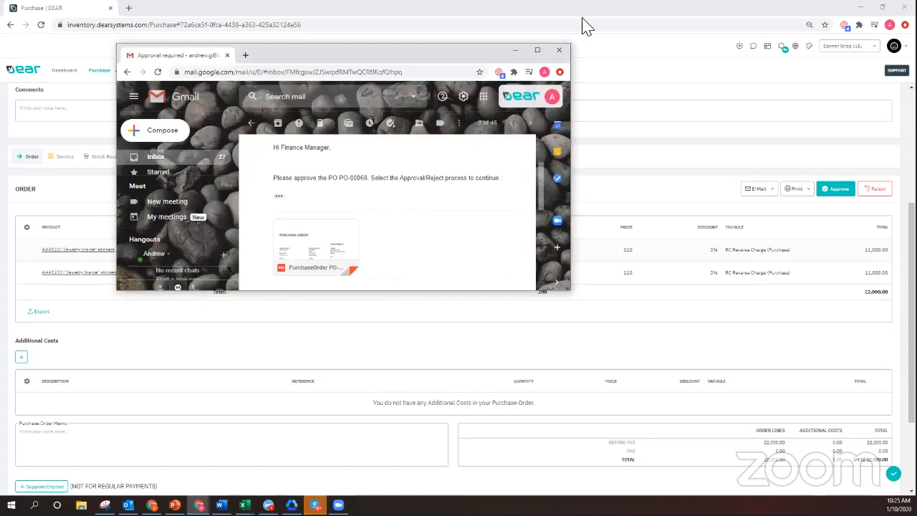
left_click(537, 51)
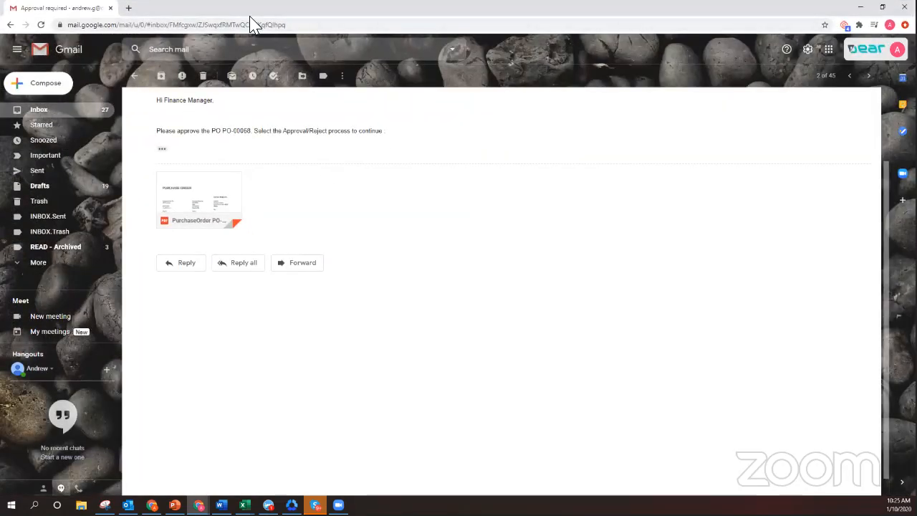
left_click_drag(249, 16, 249, 0)
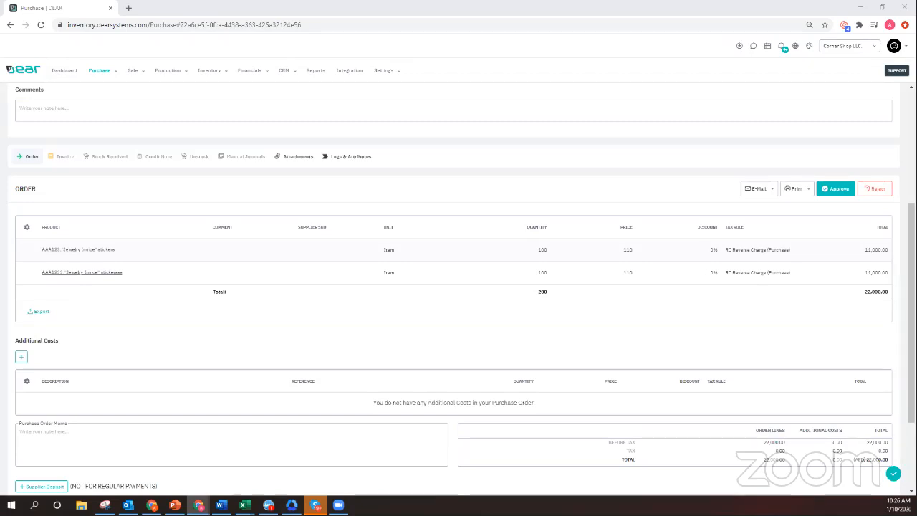
key("alt+Tab")
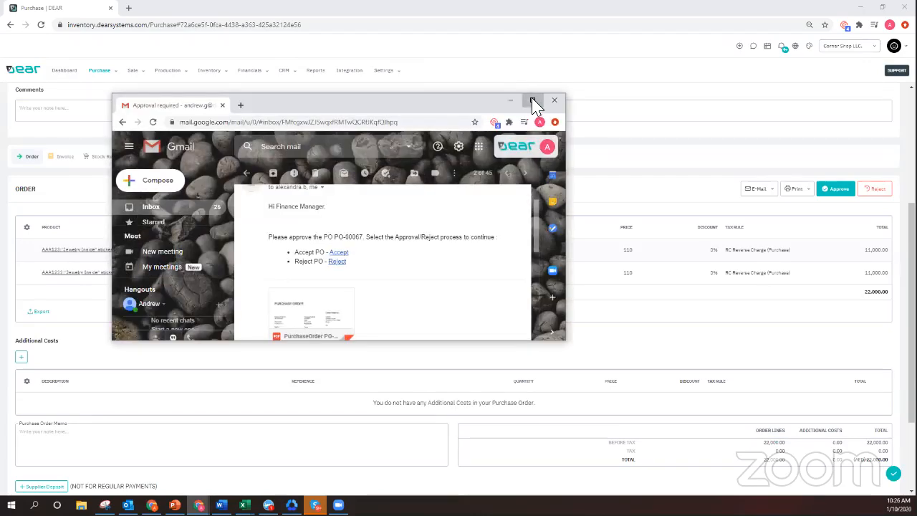
left_click(532, 98)
scroll(245, 179, "up", 1)
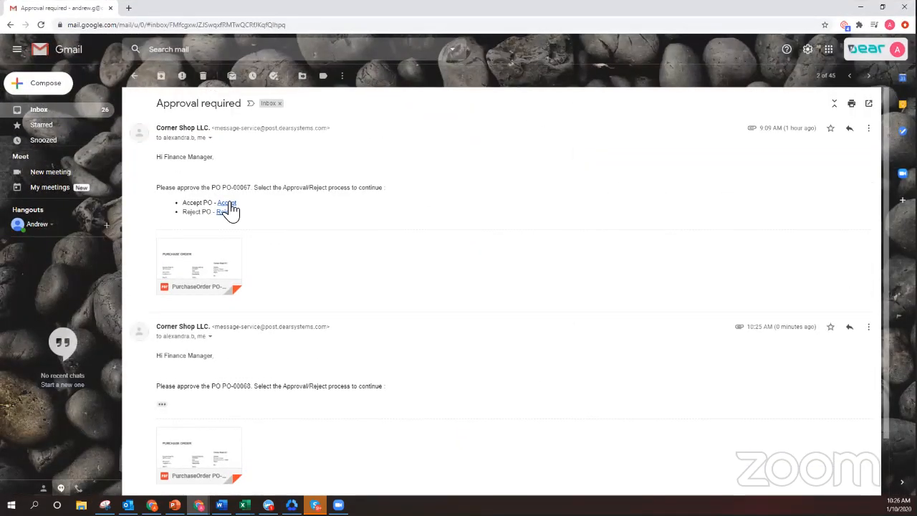
left_click(226, 203)
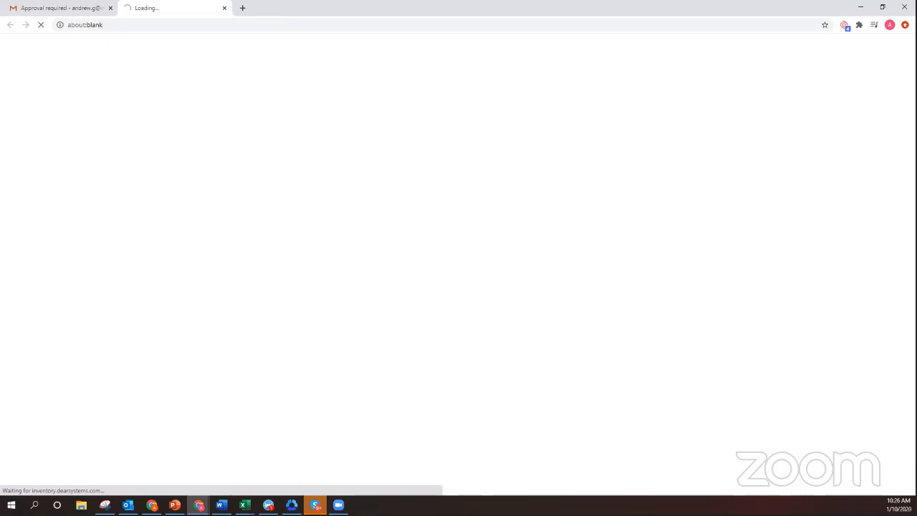
Reload to see PO-00068 as Order Approved, then check its E-Mail and Print options.
left_click(41, 25)
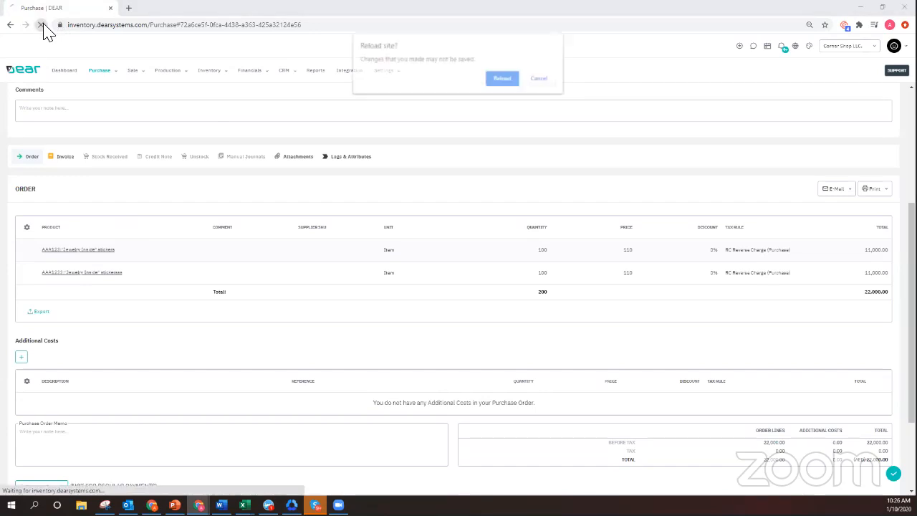
left_click(500, 79)
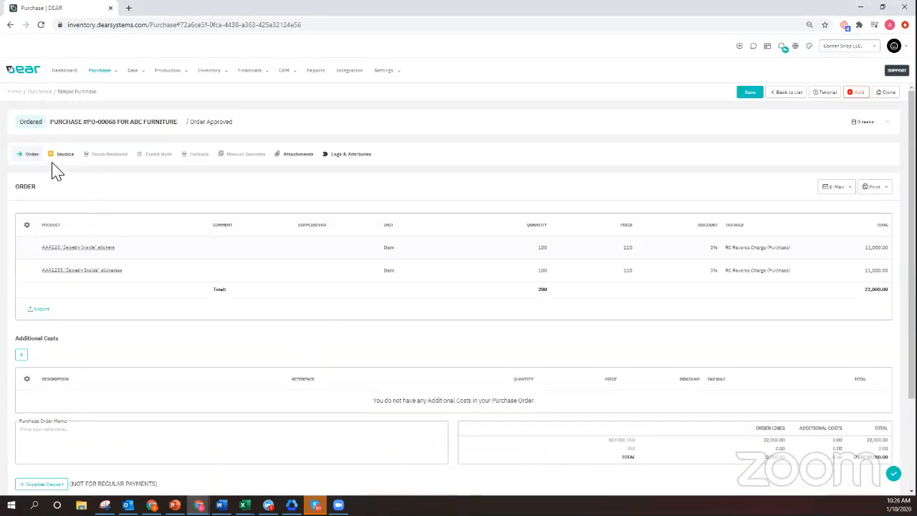
left_click(850, 189)
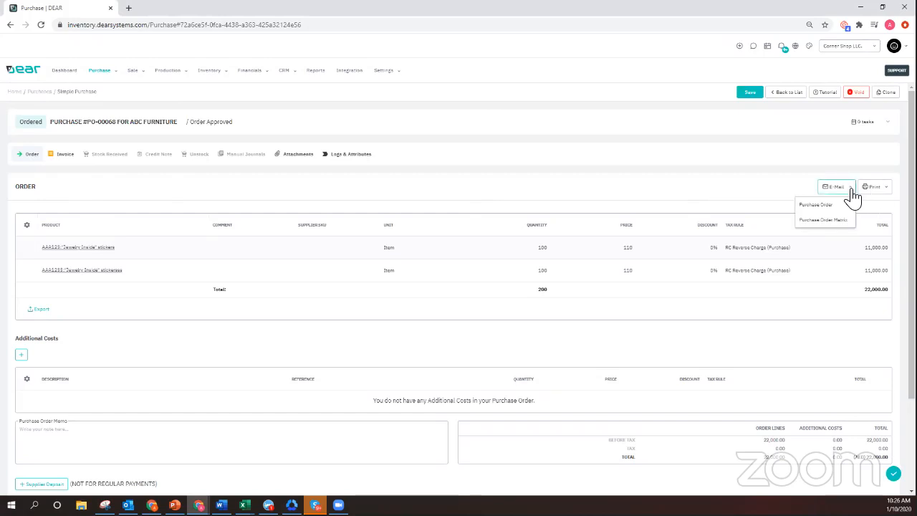
left_click(878, 193)
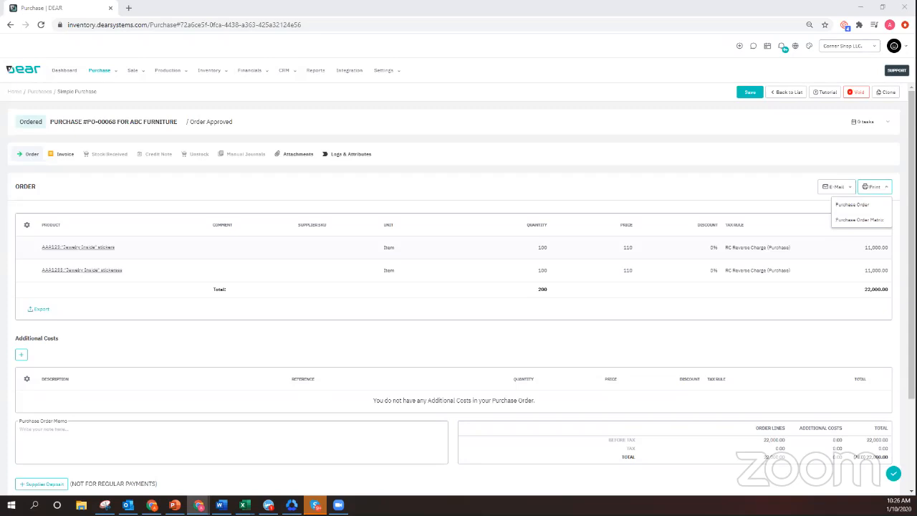
Create and authorise the invoice with its invoice number, date 01/10/2020 and copied order lines.
left_click(63, 155)
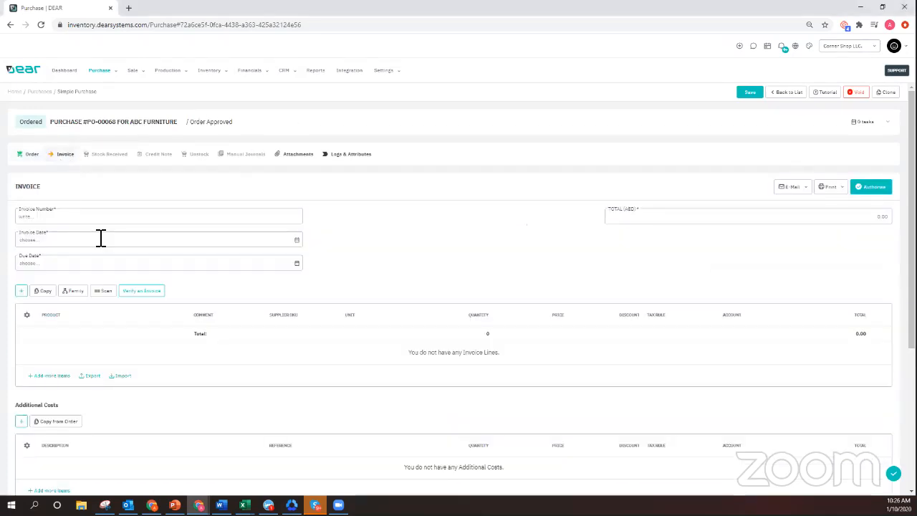
left_click(71, 221)
type("1812351315")
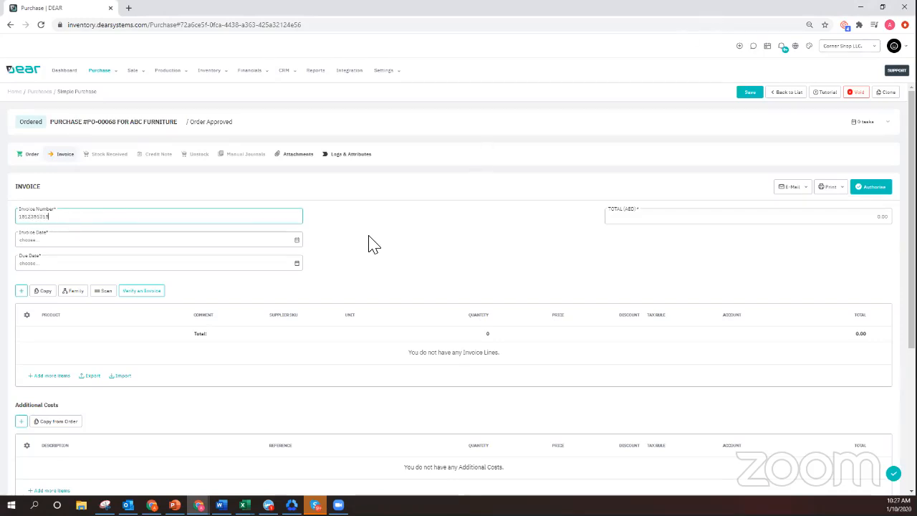
left_click(297, 240)
left_click(80, 292)
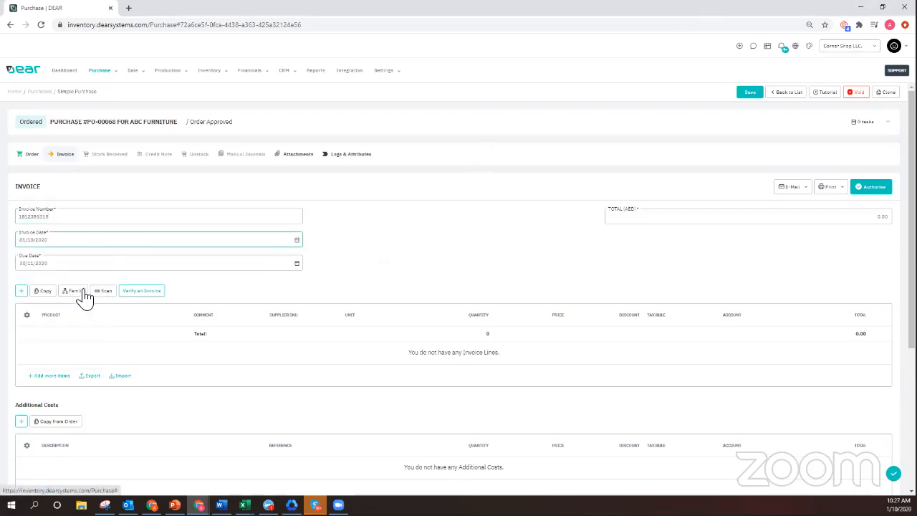
left_click(44, 291)
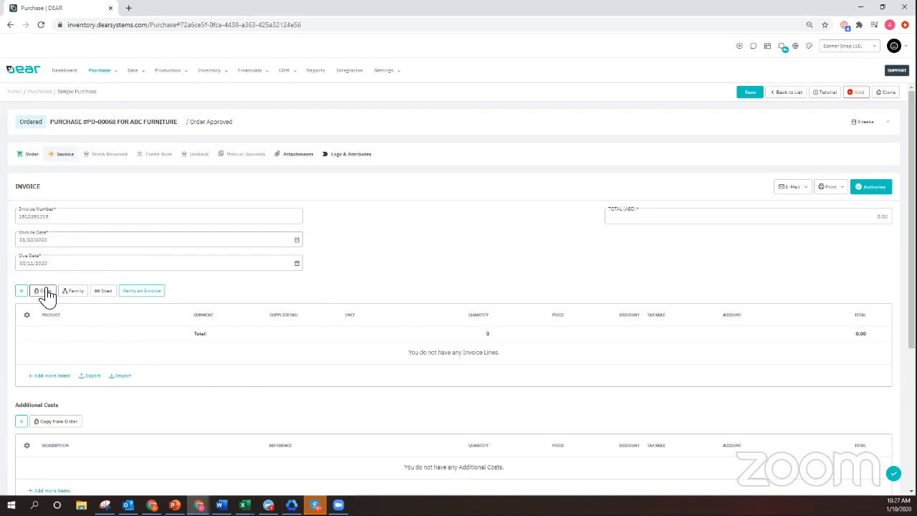
scroll(236, 367, "down", 2)
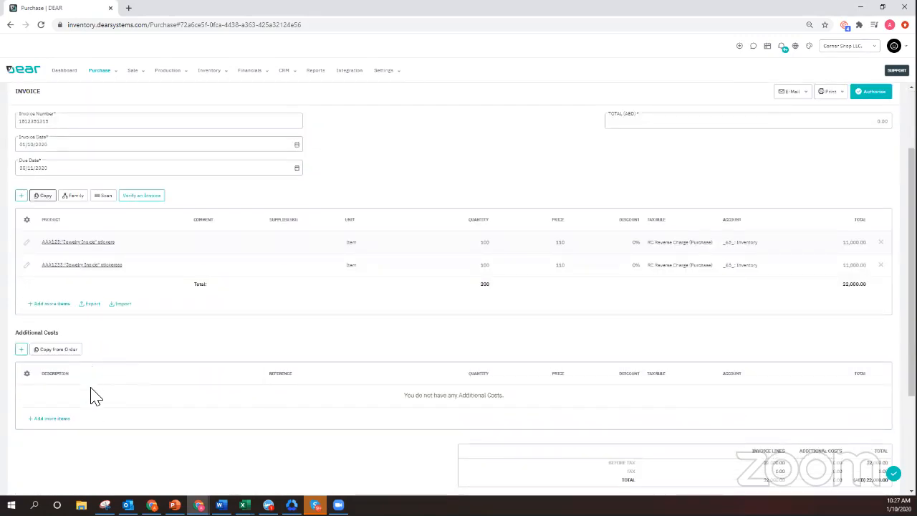
scroll(788, 383, "up", 2)
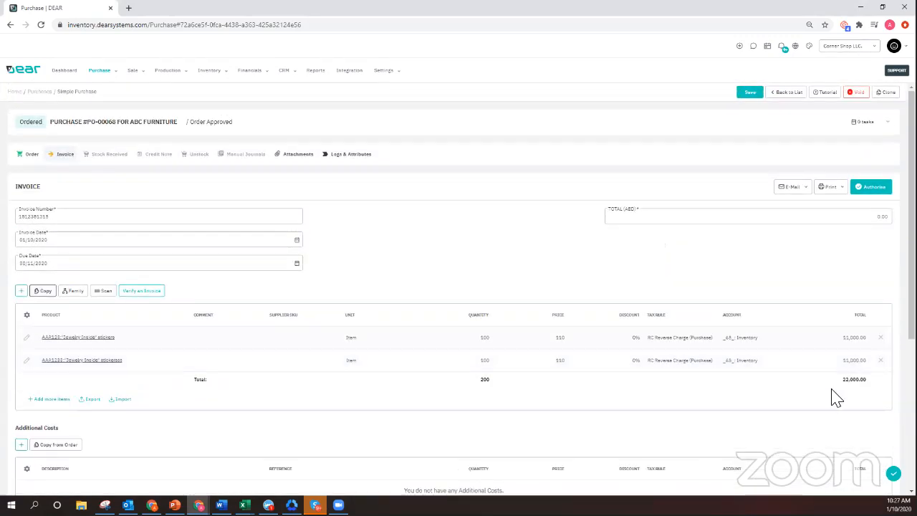
left_click(873, 188)
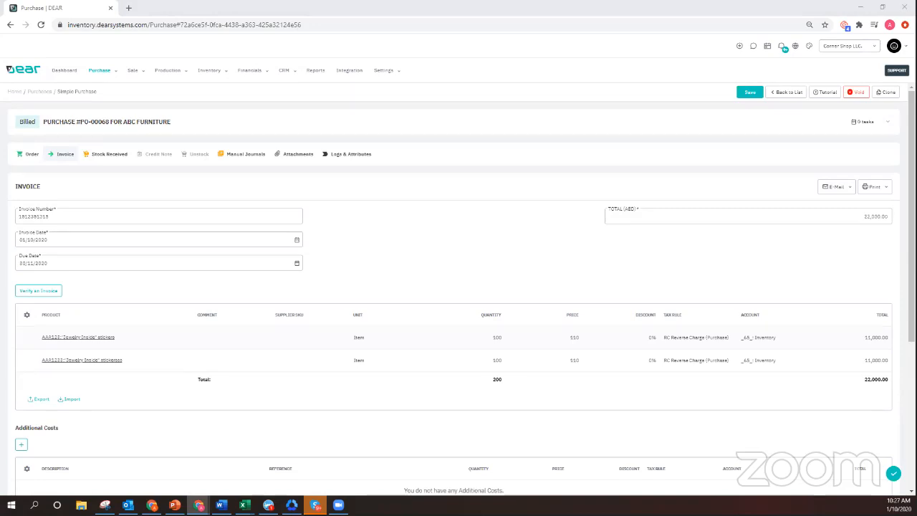
Read and highlight the payment request in the Gmail email, then return to DEAR.
key("alt+Tab")
scroll(554, 169, "down", 2)
scroll(553, 170, "up", 1)
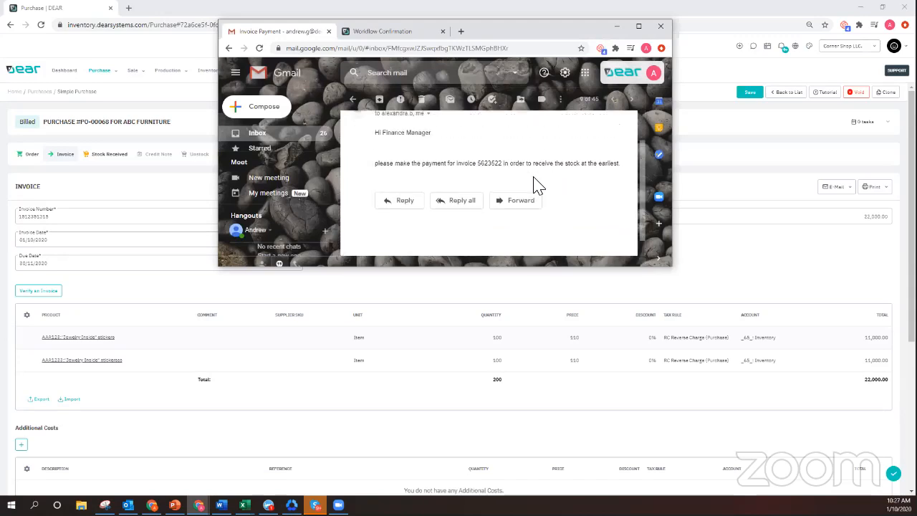
left_click_drag(383, 163, 541, 163)
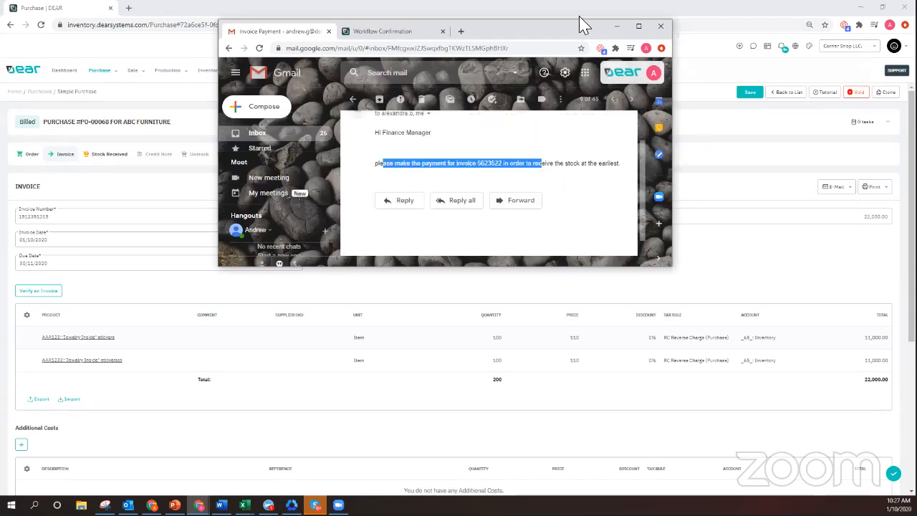
key("alt+Tab")
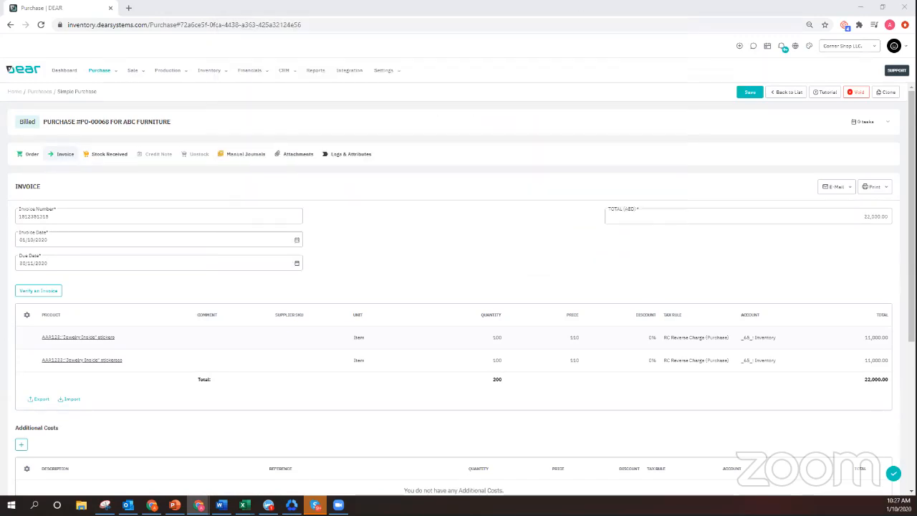
Add an additional cost line to the invoice, leaving its description empty.
scroll(311, 342, "down", 2)
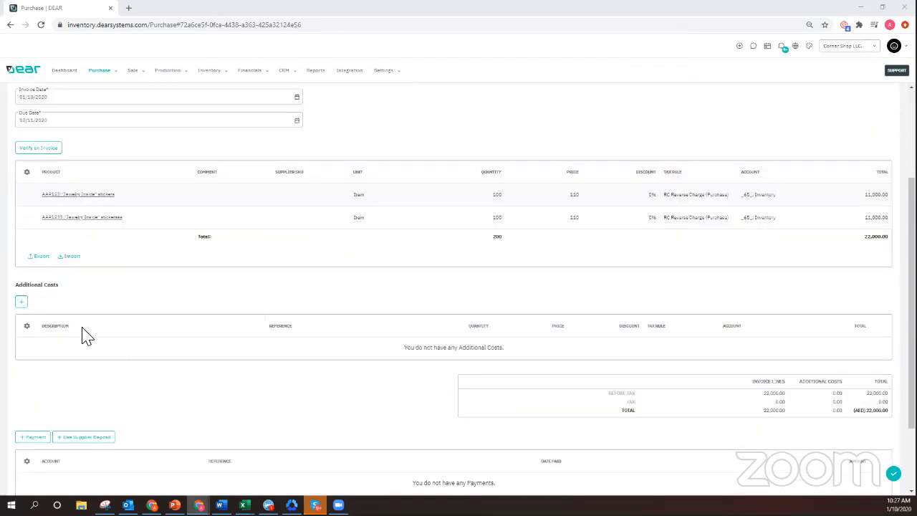
left_click(22, 302)
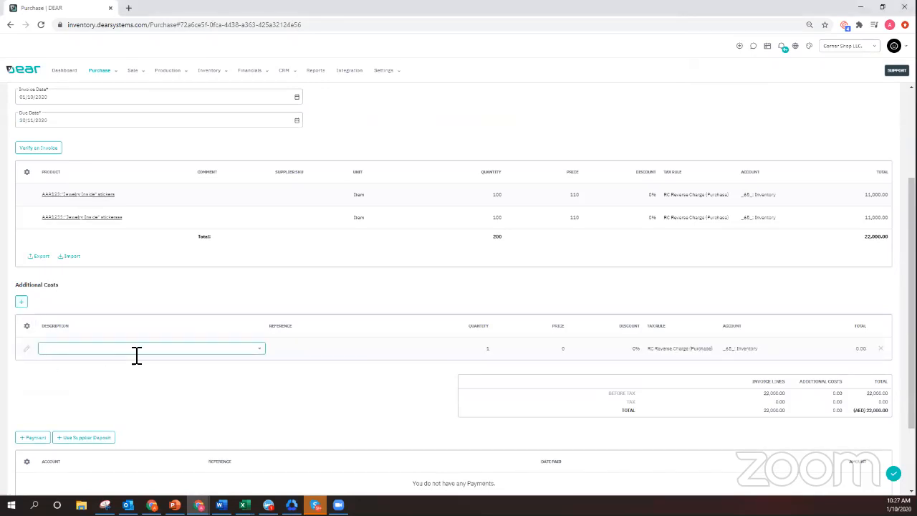
left_click(261, 350)
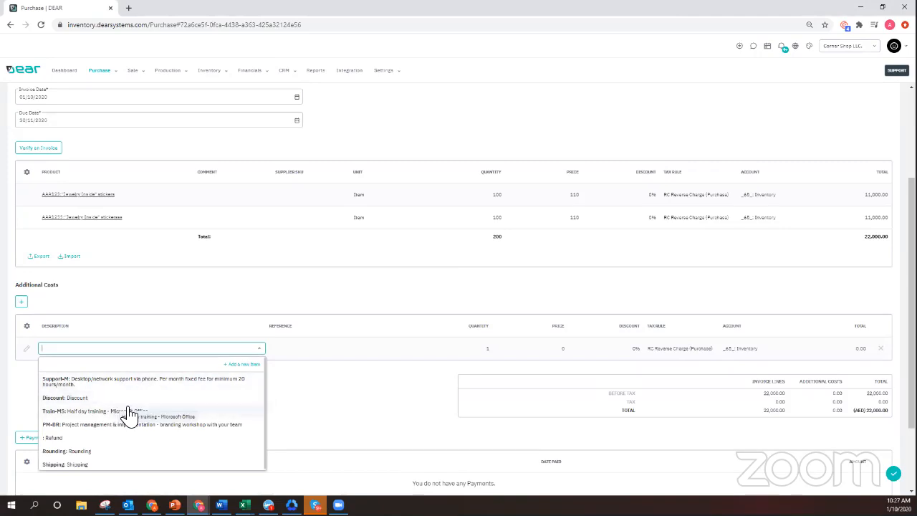
left_click(351, 391)
scroll(348, 389, "down", 3)
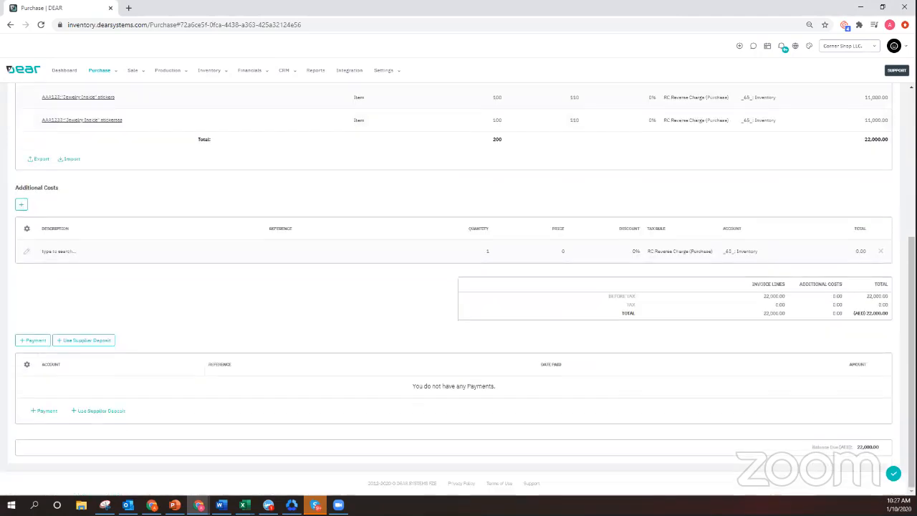
Record a 22,000 payment from Cash and cash equivalents dated 01/10/2020 and save.
left_click(35, 341)
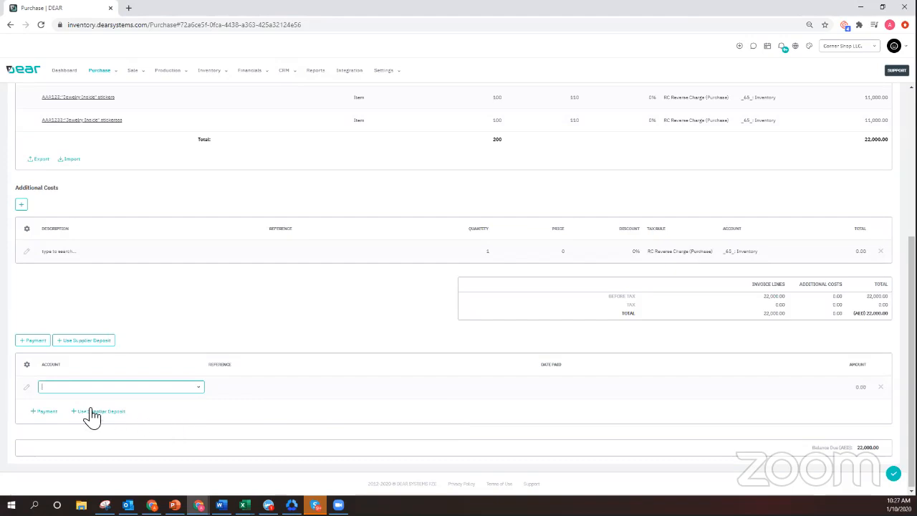
left_click(197, 388)
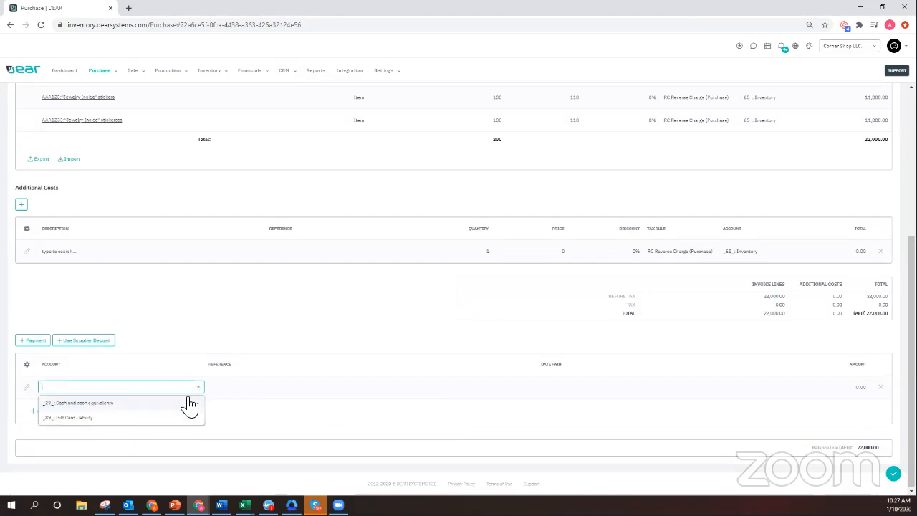
left_click(147, 405)
left_click(347, 392)
left_click(628, 386)
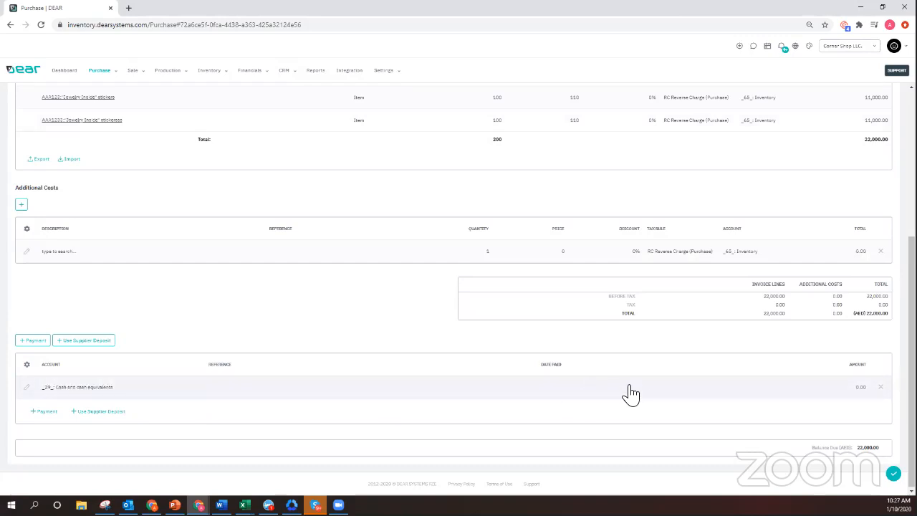
left_click(698, 390)
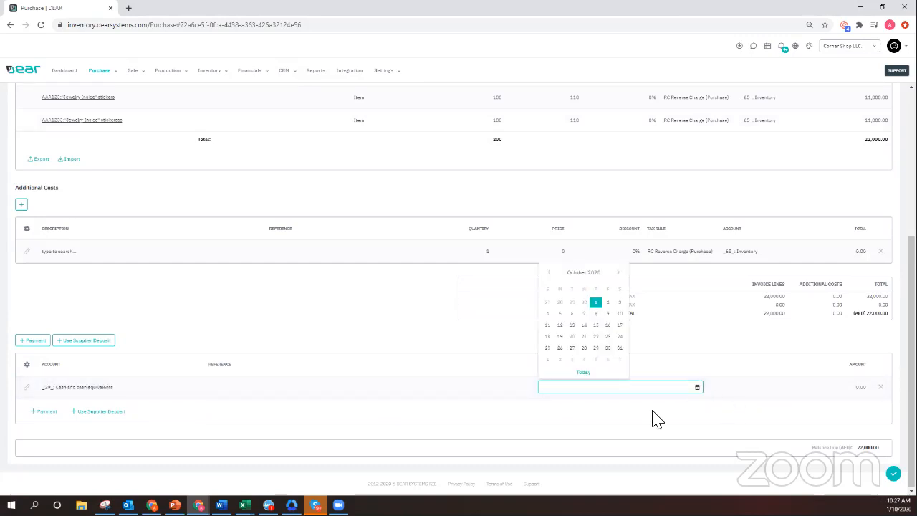
left_click(599, 304)
left_click(859, 389)
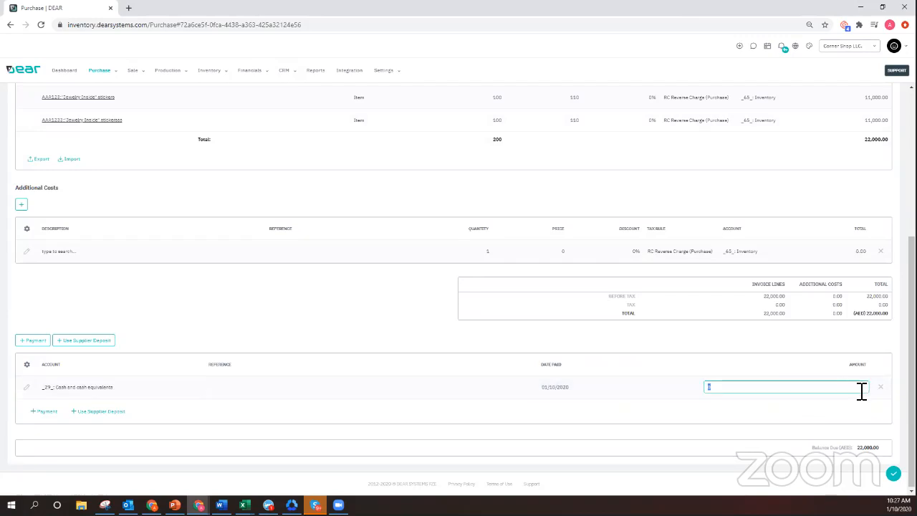
type("22000")
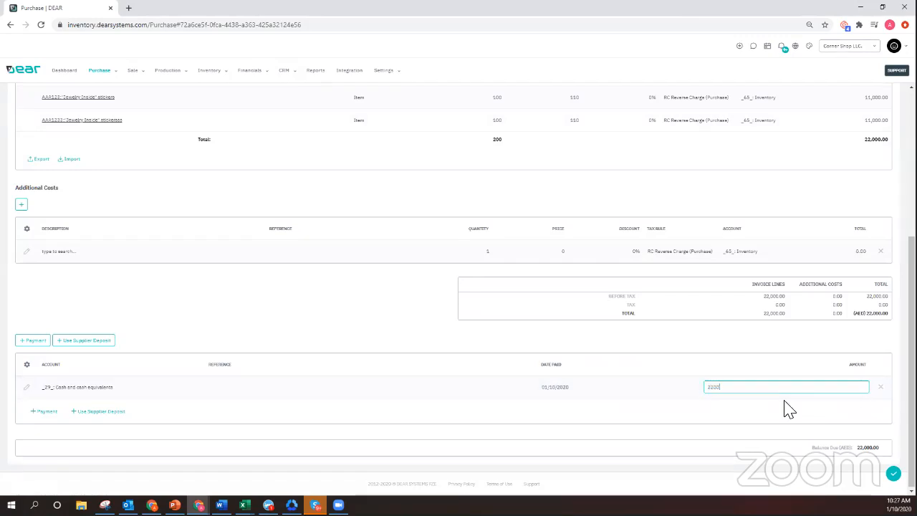
left_click(780, 406)
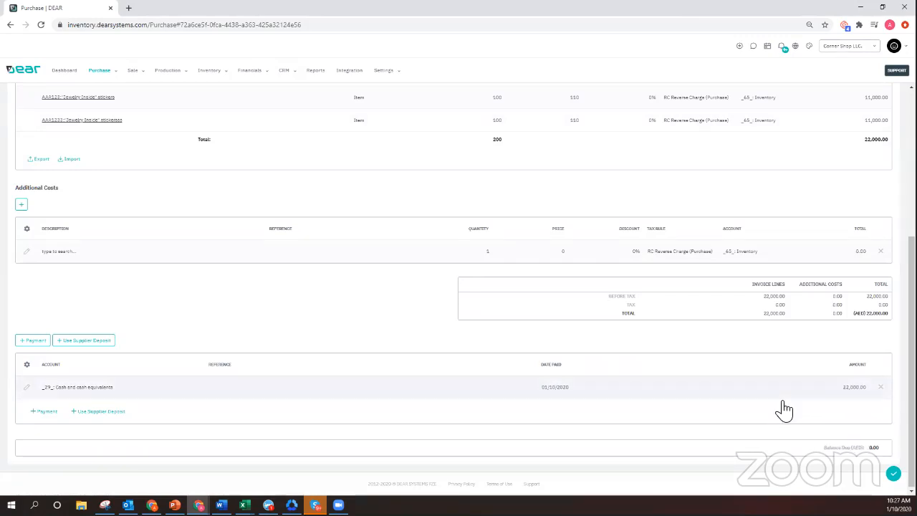
left_click(893, 474)
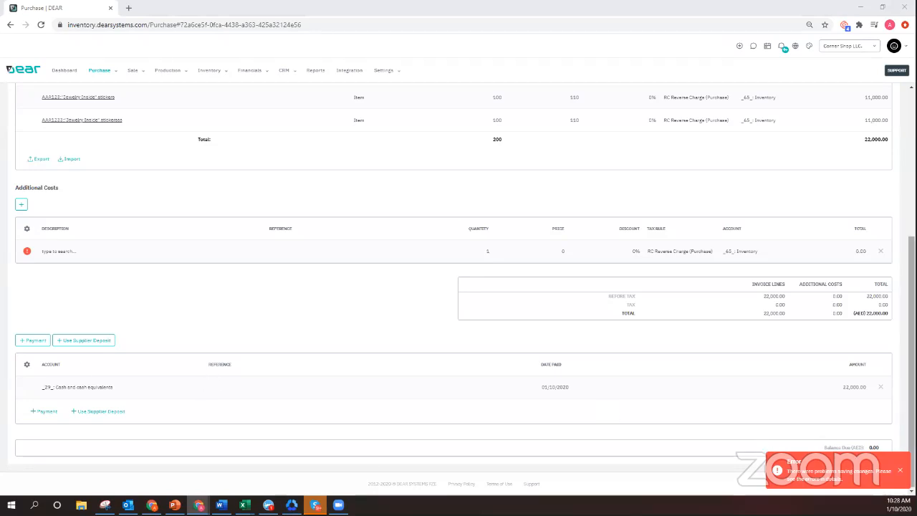
Delete the empty additional cost line from the invoice.
scroll(886, 354, "up", 3)
left_click(881, 348)
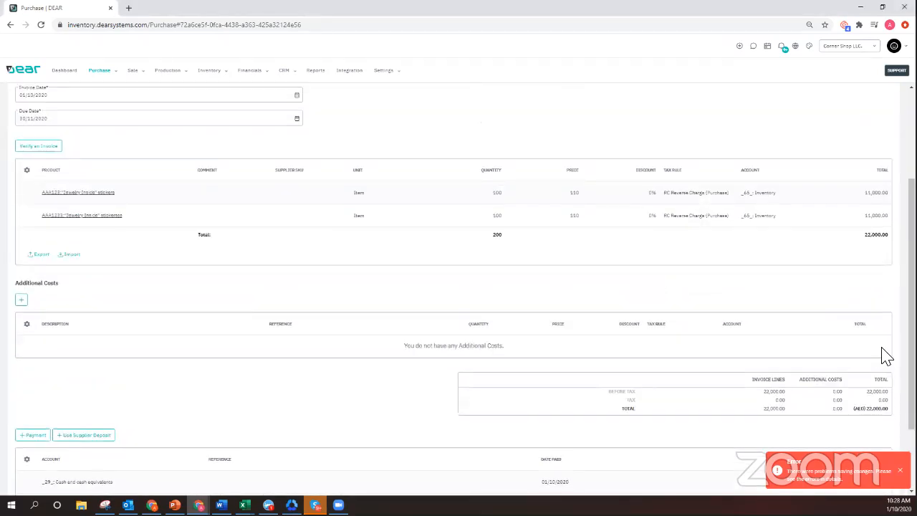
scroll(825, 353, "down", 3)
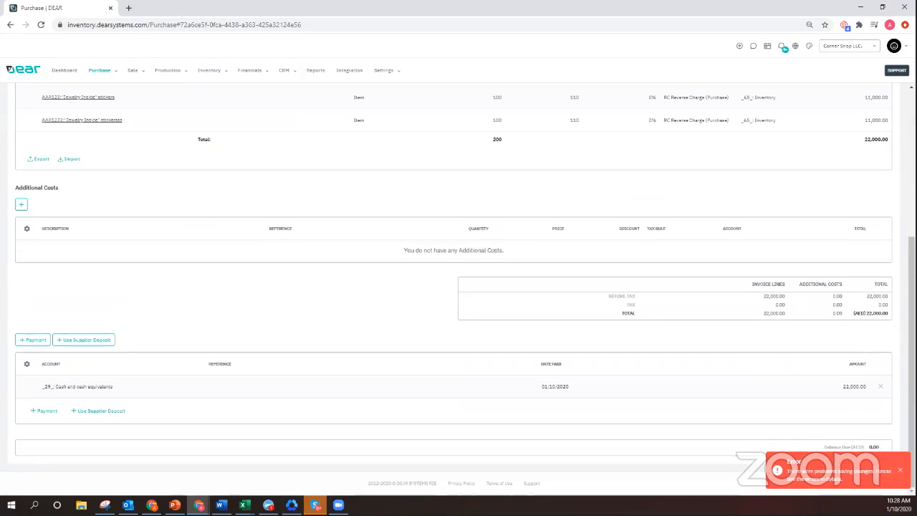
Save the paid invoice, then read the payment-made confirmation email and close the Gmail window.
left_click(886, 462)
left_click(893, 474)
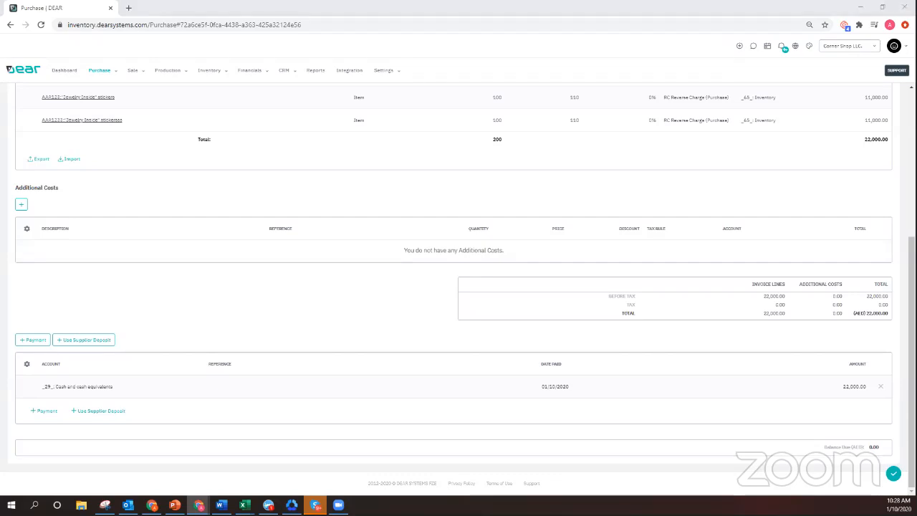
left_click_drag(426, 92, 484, 90)
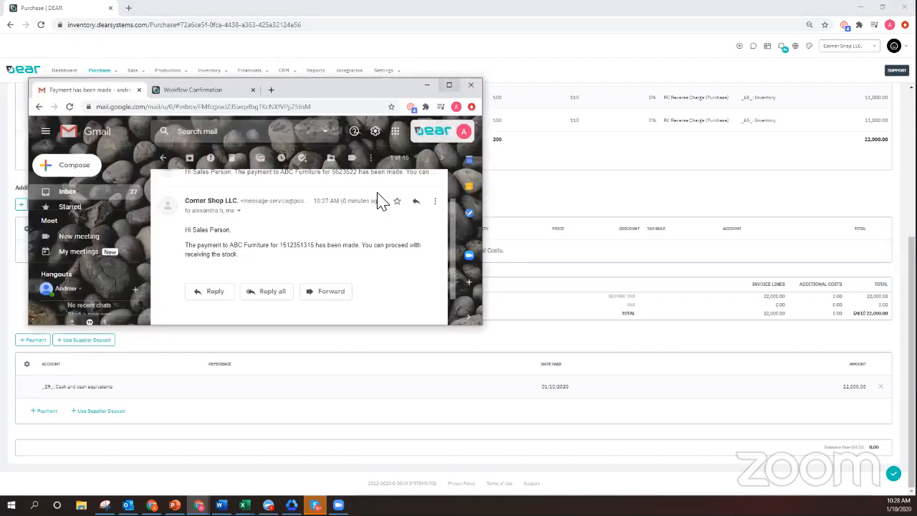
scroll(308, 225, "down", 1)
scroll(243, 226, "up", 1)
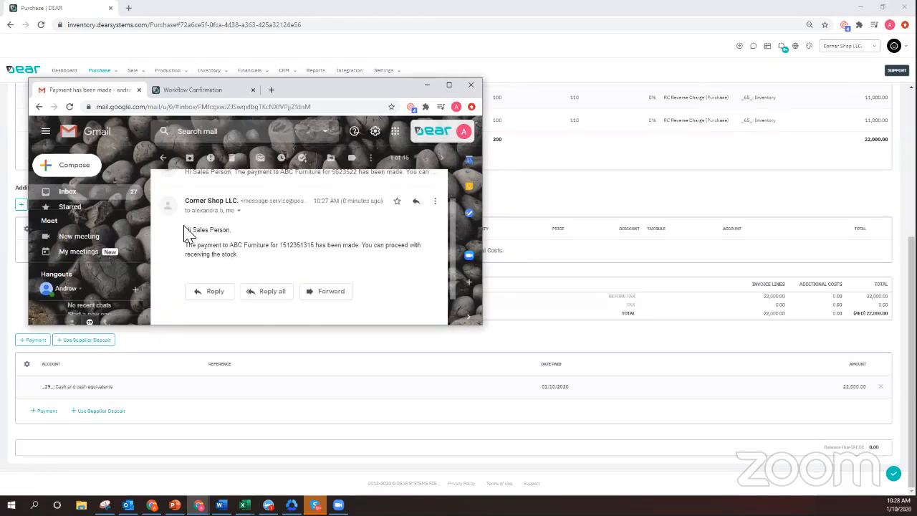
left_click_drag(187, 251, 238, 252)
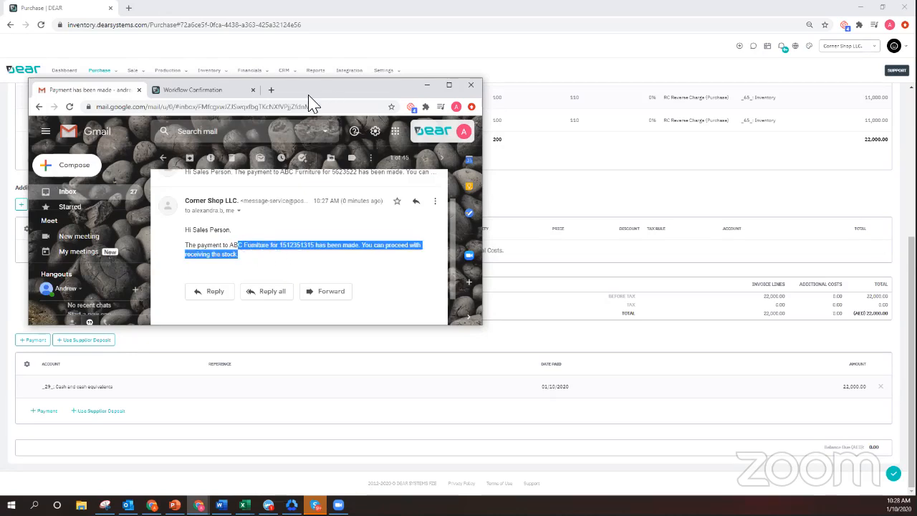
left_click(218, 433)
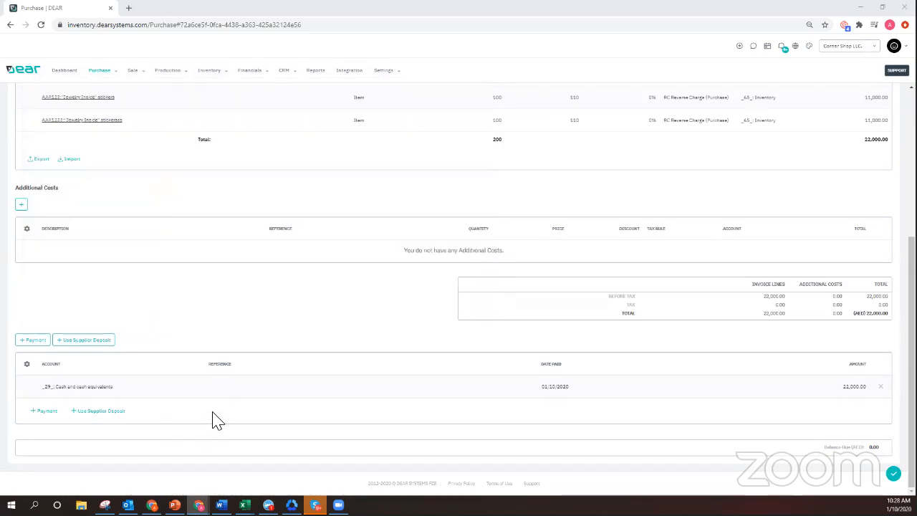
Copy the invoice lines into Stock Received, authorise receipt into Main Warehouse, and reload.
scroll(224, 301, "up", 5)
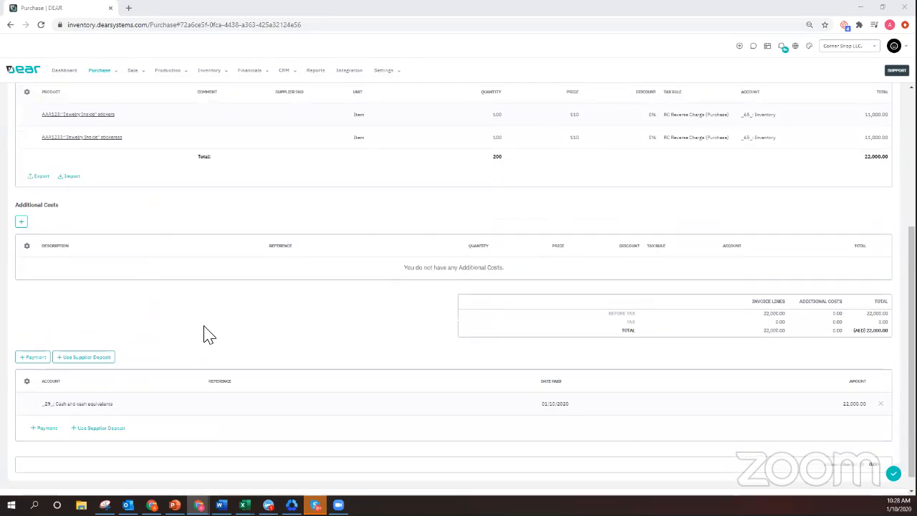
left_click(109, 156)
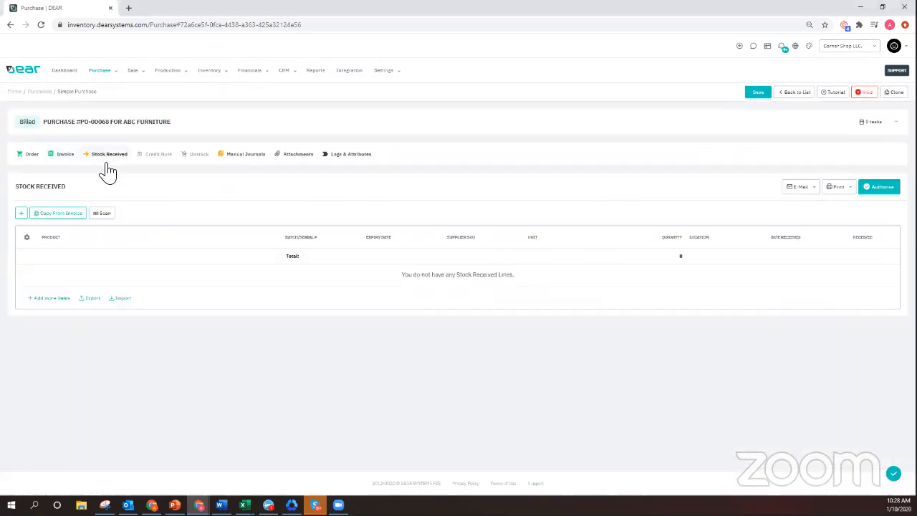
left_click(65, 215)
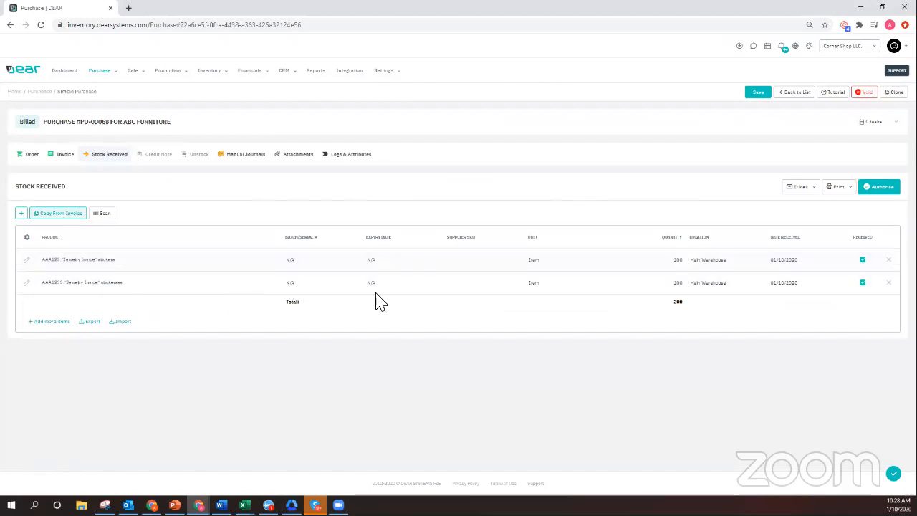
left_click(883, 189)
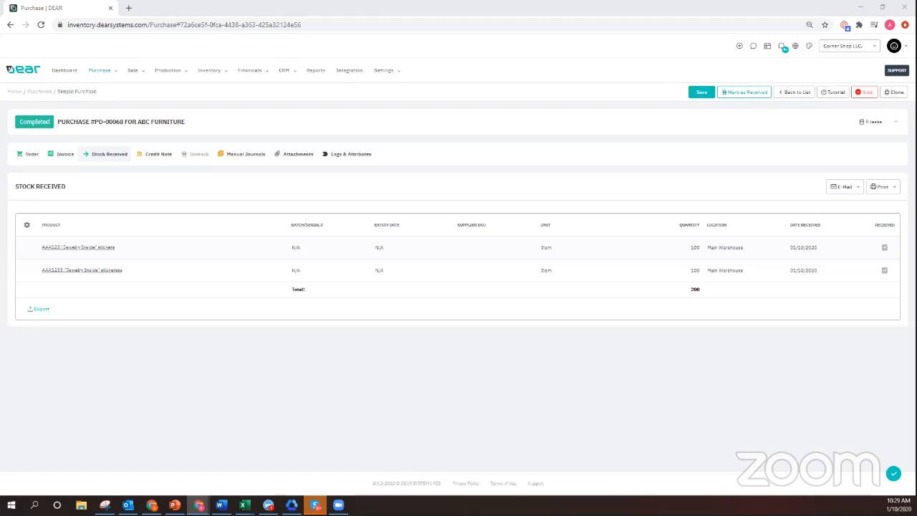
left_click(41, 24)
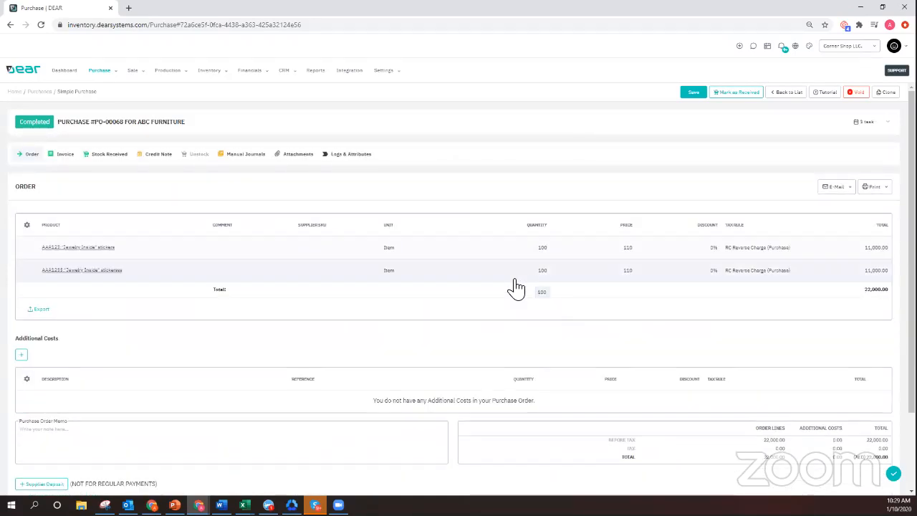
Open the Verify stock task, read its description, and close it unchanged.
left_click(864, 126)
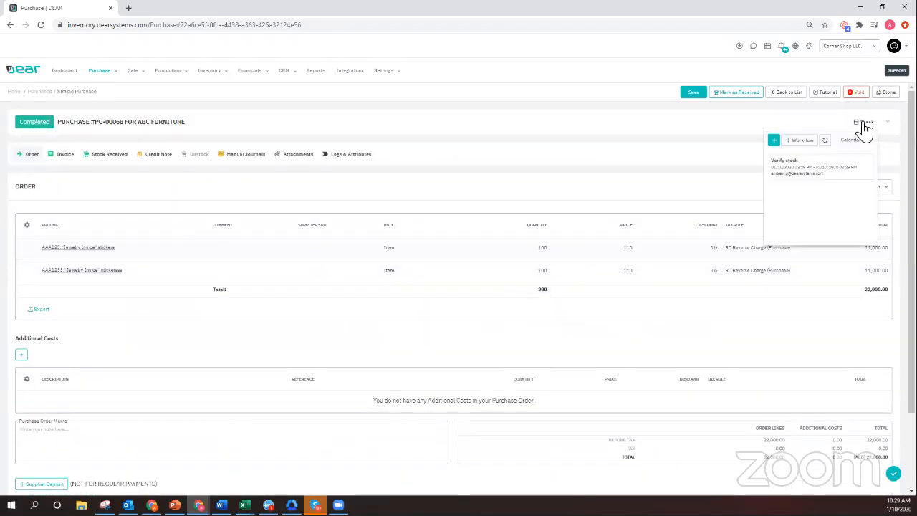
left_click(795, 176)
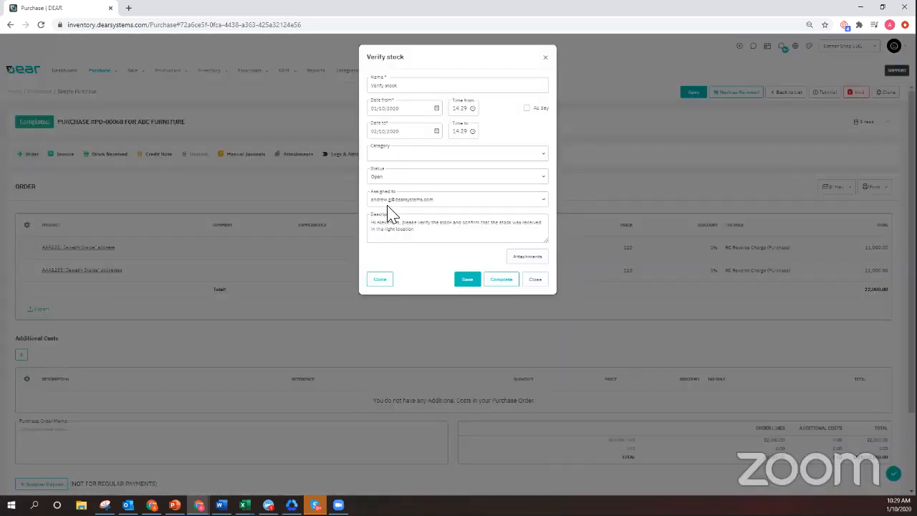
left_click_drag(403, 222, 373, 224)
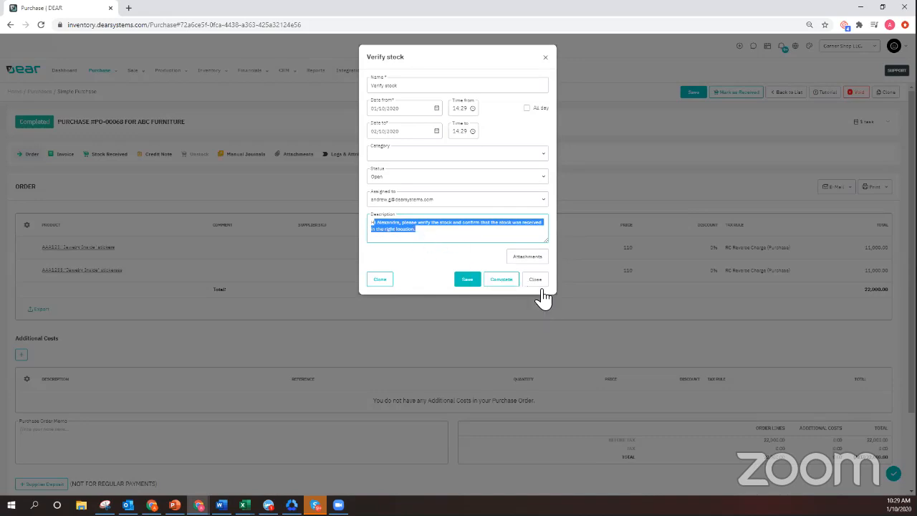
left_click(536, 279)
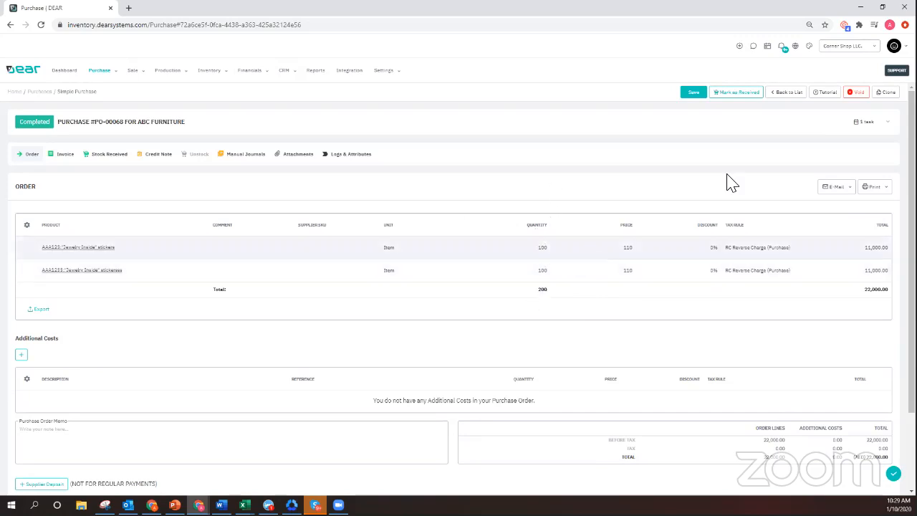
Mark the Verify stock task Complete and close its details.
left_click(864, 125)
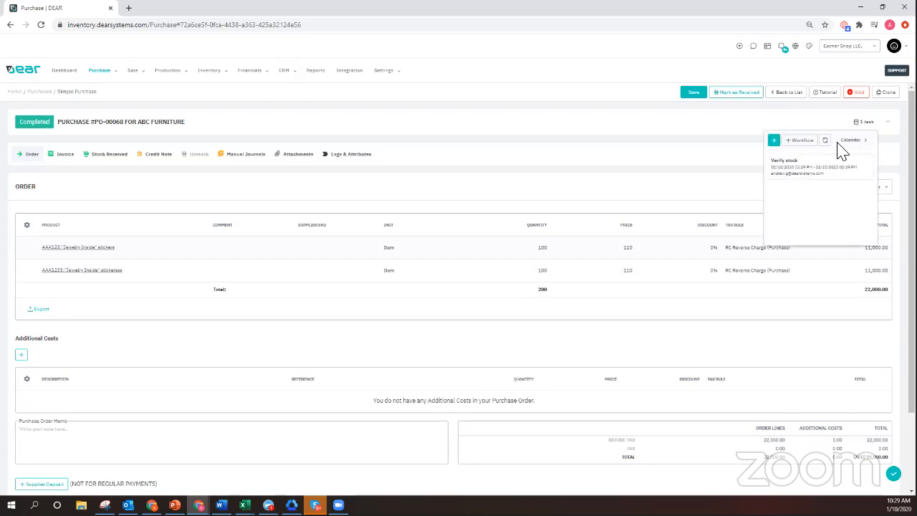
left_click(800, 176)
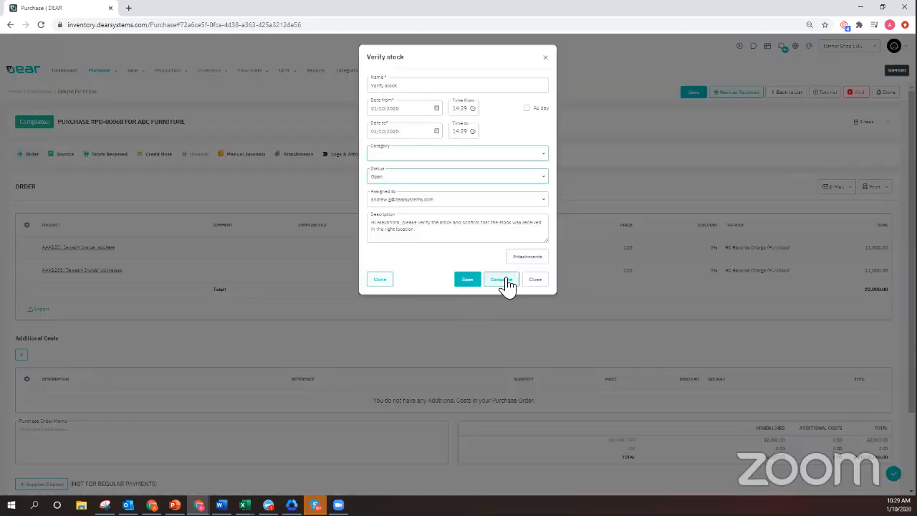
left_click(503, 279)
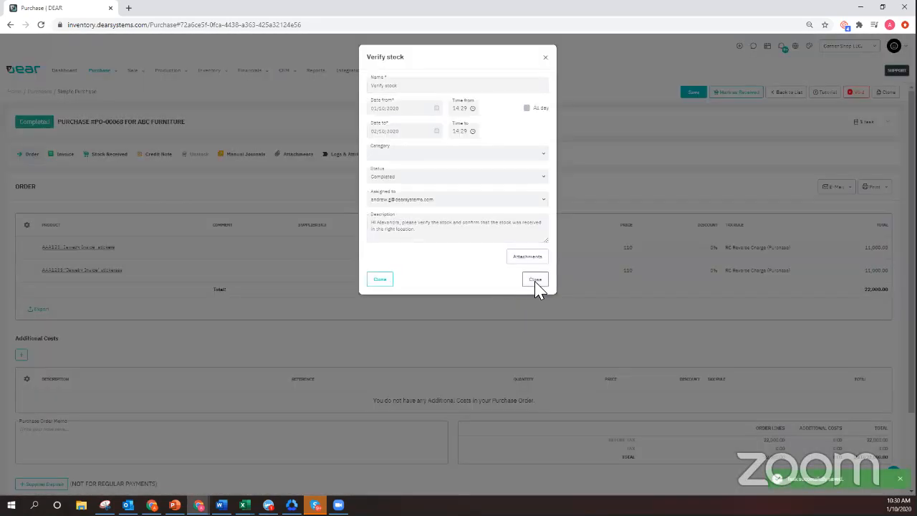
left_click(537, 283)
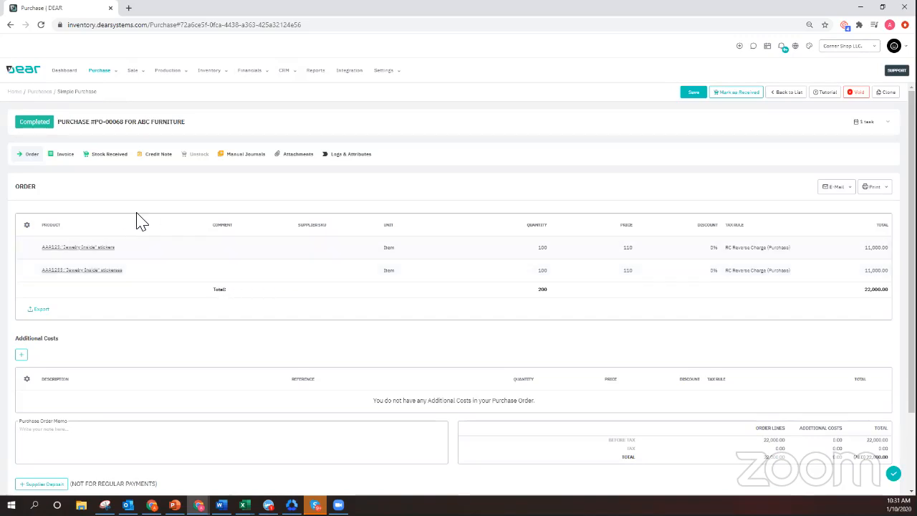
Look over the purchase's Invoice tab, then go to Settings > Automation.
left_click(65, 163)
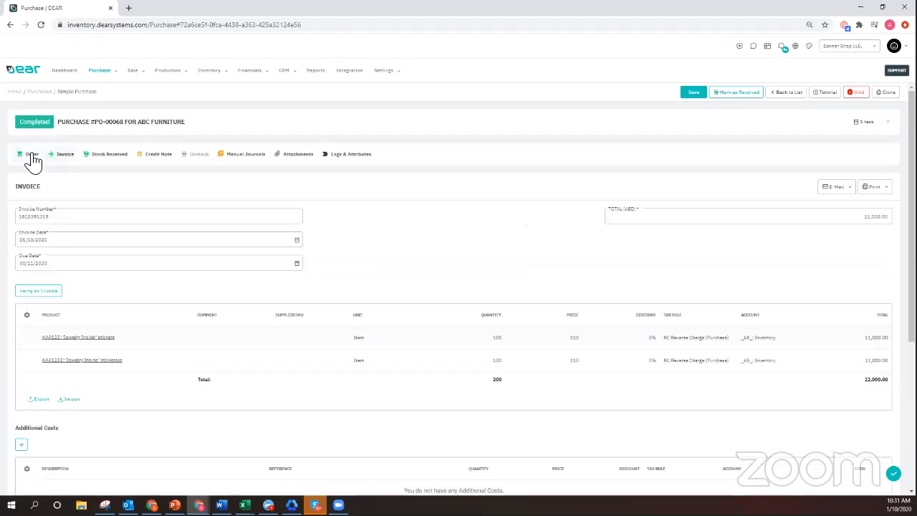
left_click(33, 160)
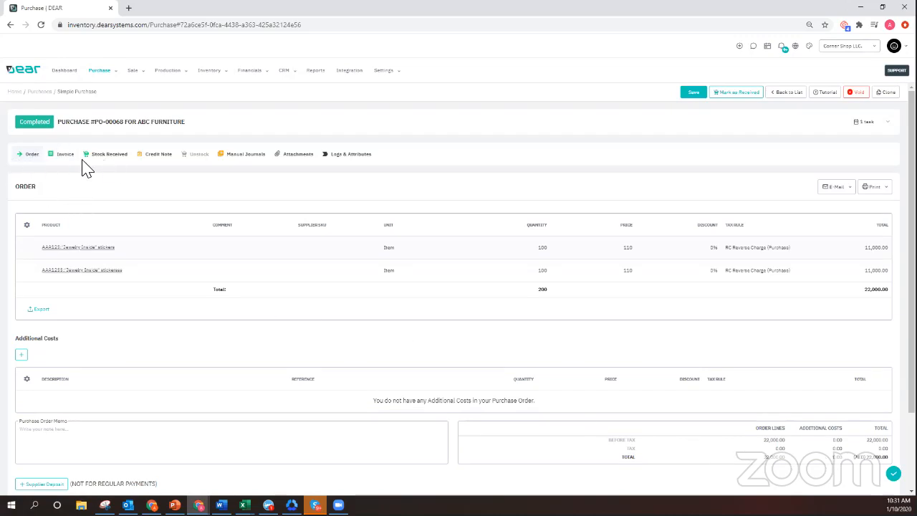
left_click(62, 162)
scroll(796, 340, "down", 1)
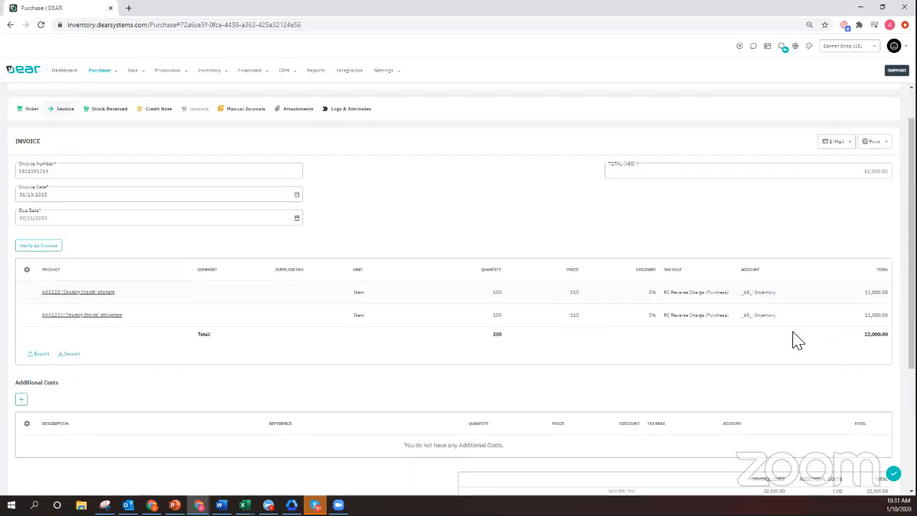
scroll(785, 376, "up", 1)
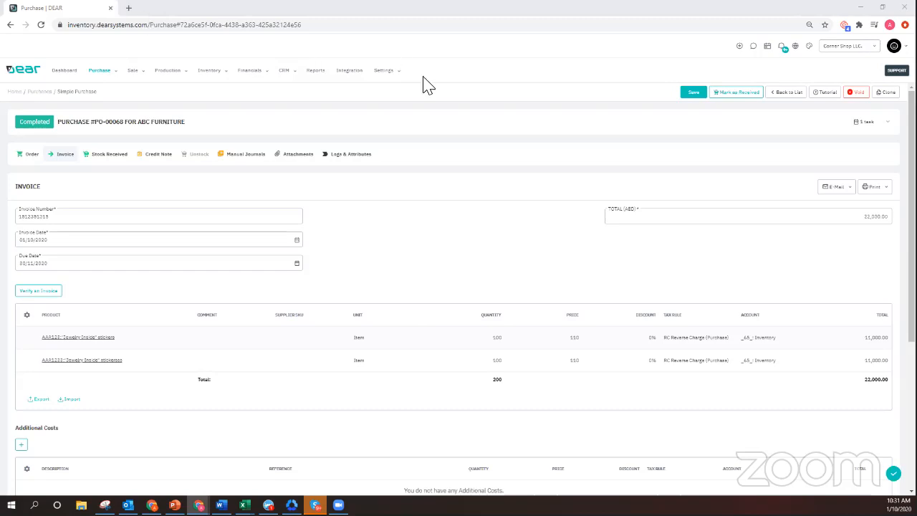
left_click(382, 70)
left_click(352, 152)
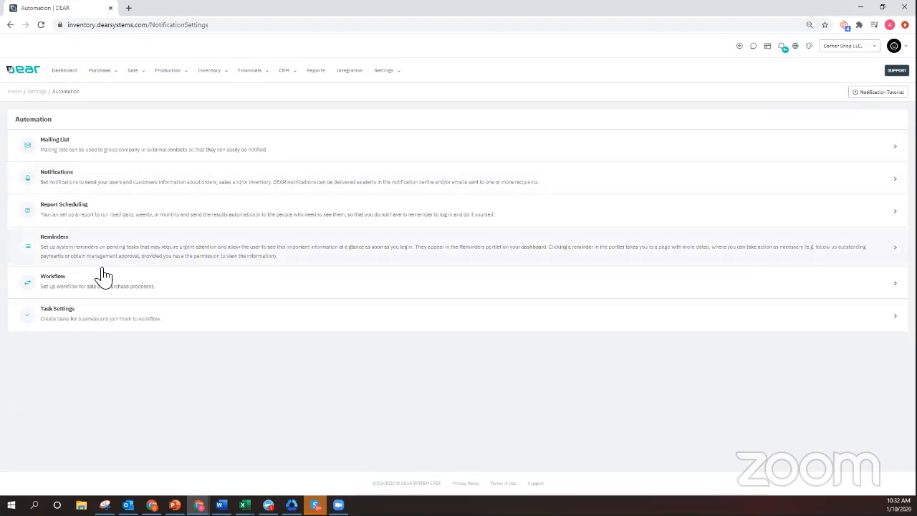
Open the Purchase Automation workflow from the Workflow list and scroll to its steps.
left_click(86, 287)
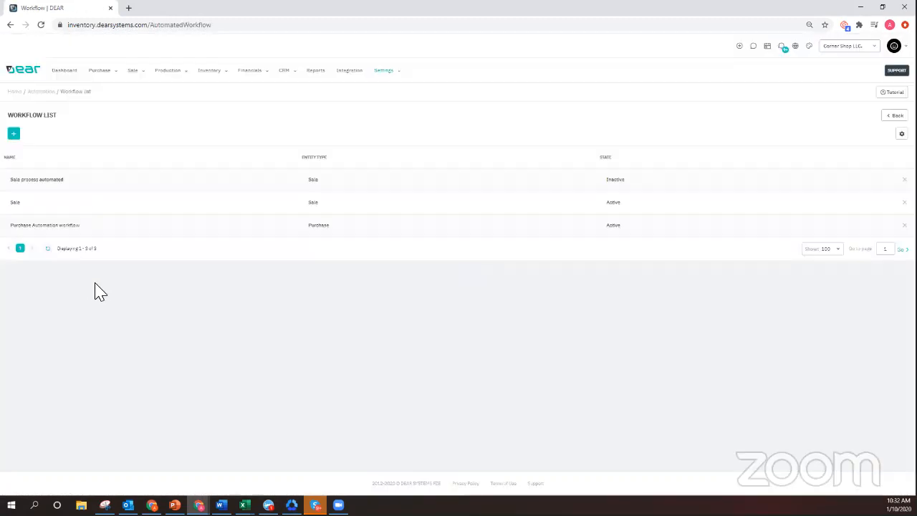
left_click(61, 232)
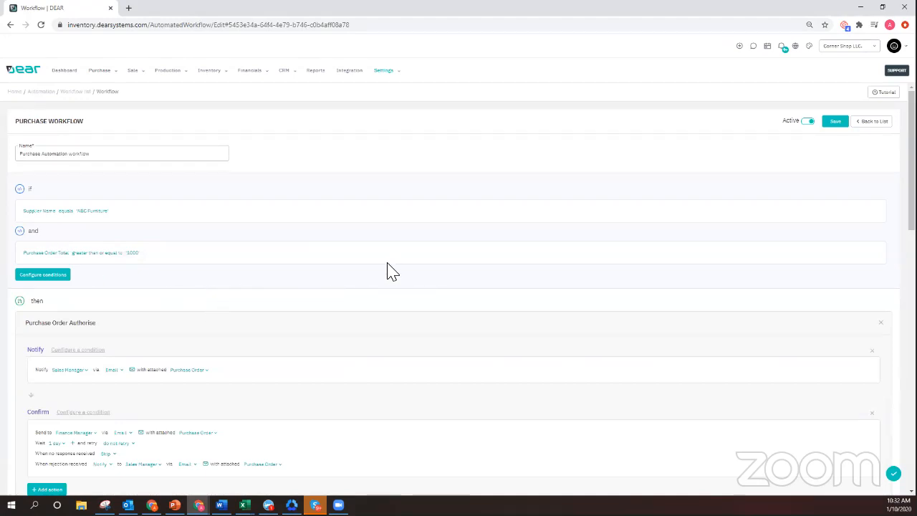
scroll(236, 237, "down", 2)
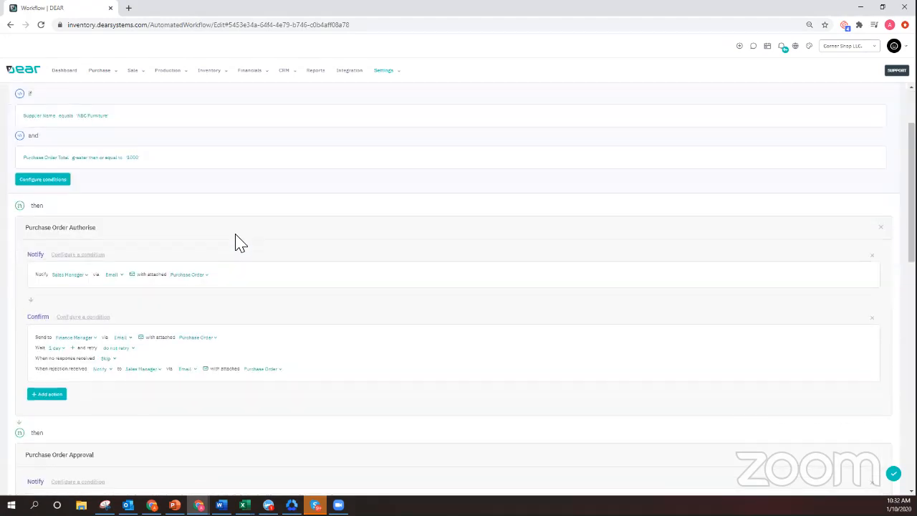
scroll(228, 274, "down", 1)
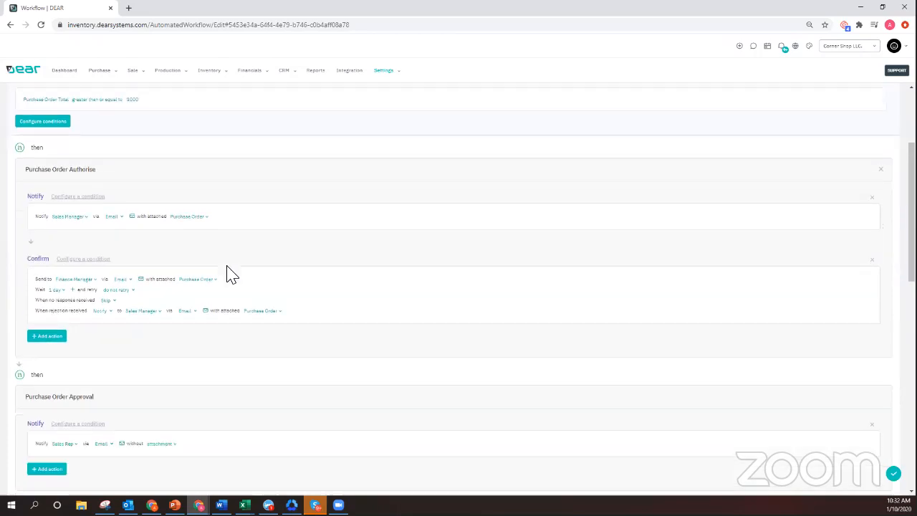
scroll(231, 275, "down", 1)
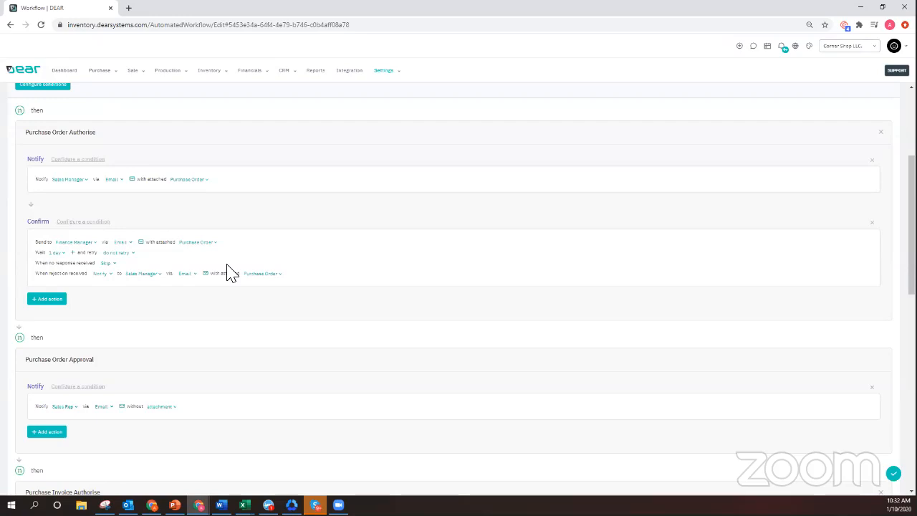
scroll(86, 279, "down", 2)
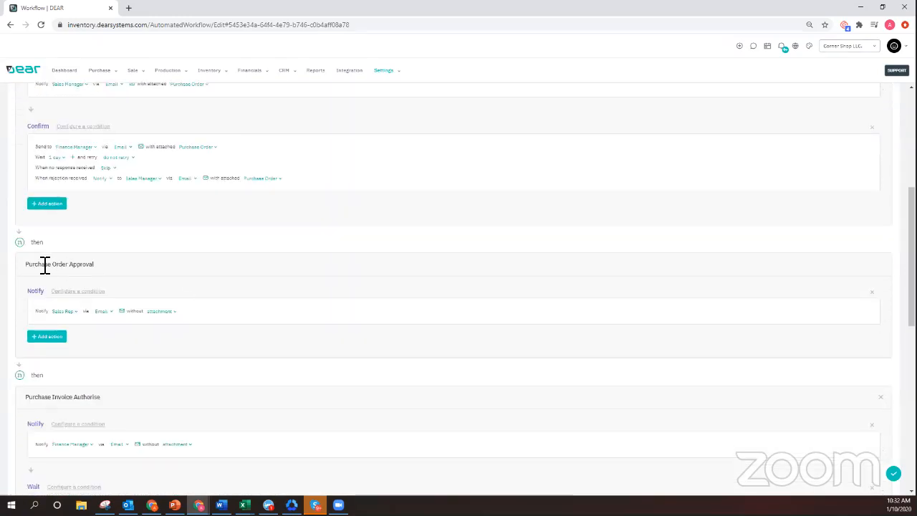
Make the Purchase Order Approval notification send with the Purchase Order attached, and save the workflow.
left_click_drag(44, 265, 89, 269)
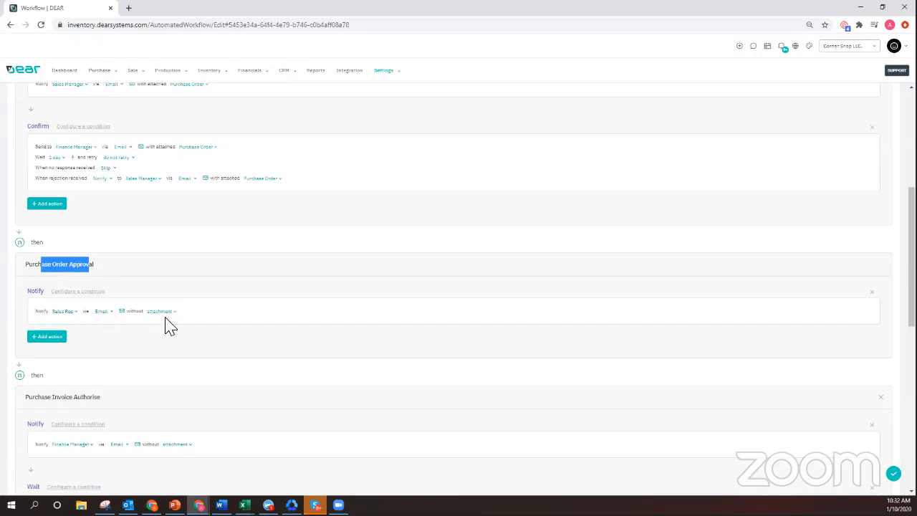
double_click(135, 311)
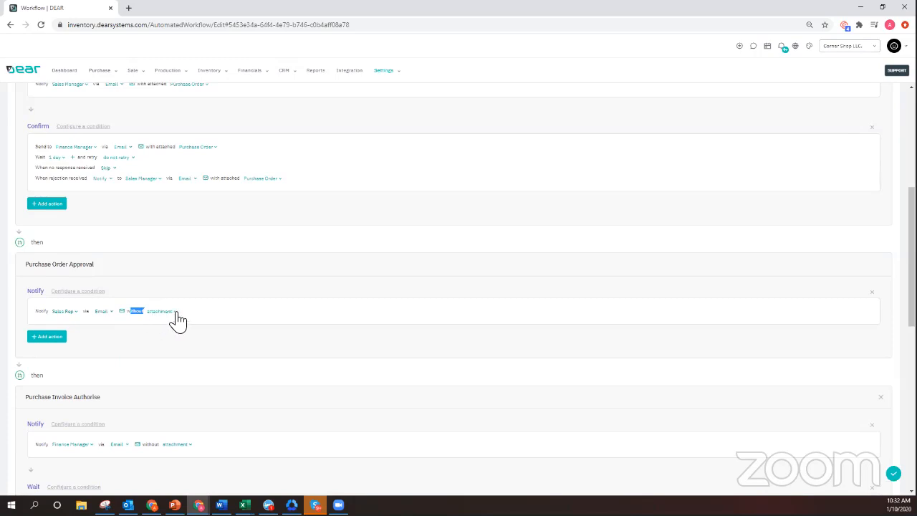
left_click(174, 313)
left_click(174, 360)
left_click_drag(131, 312, 152, 311)
scroll(814, 272, "up", 3)
scroll(824, 305, "down", 4)
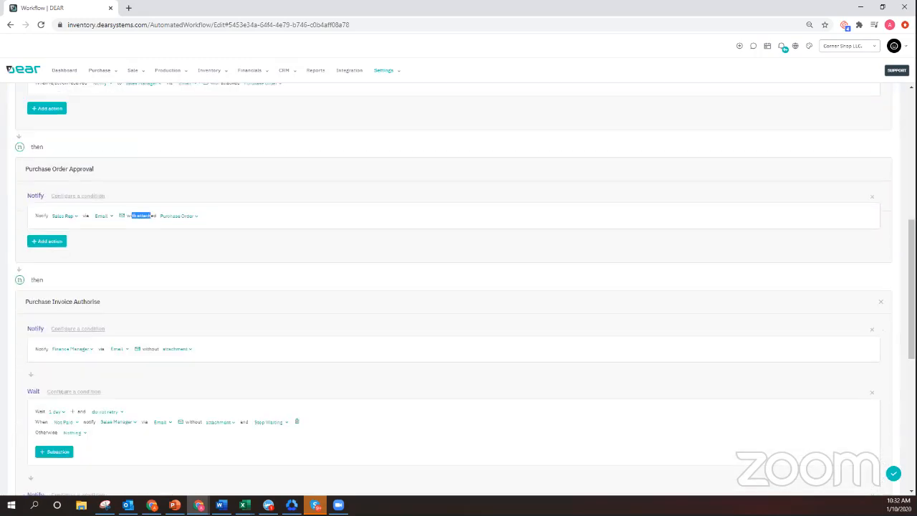
left_click(893, 473)
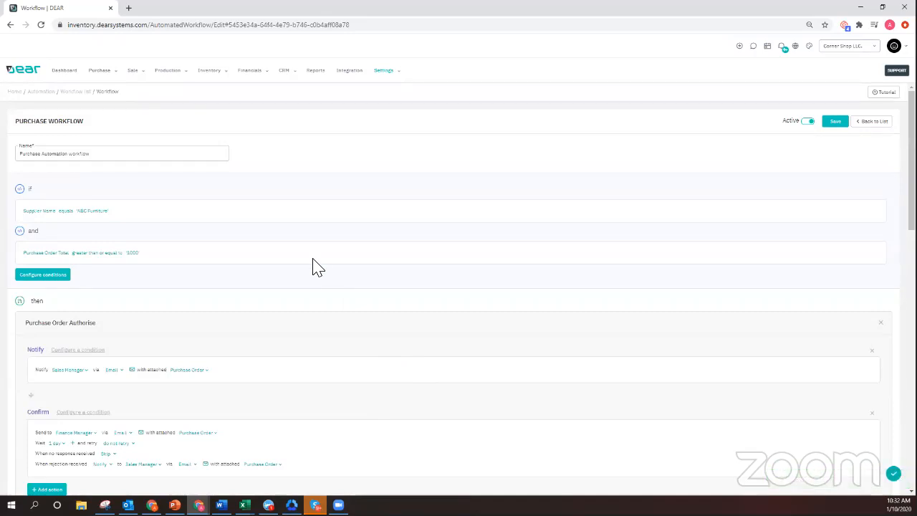
Check the workflow's supplier and order-total conditions, then play the PowerPoint deck from the first slide.
left_click(132, 255)
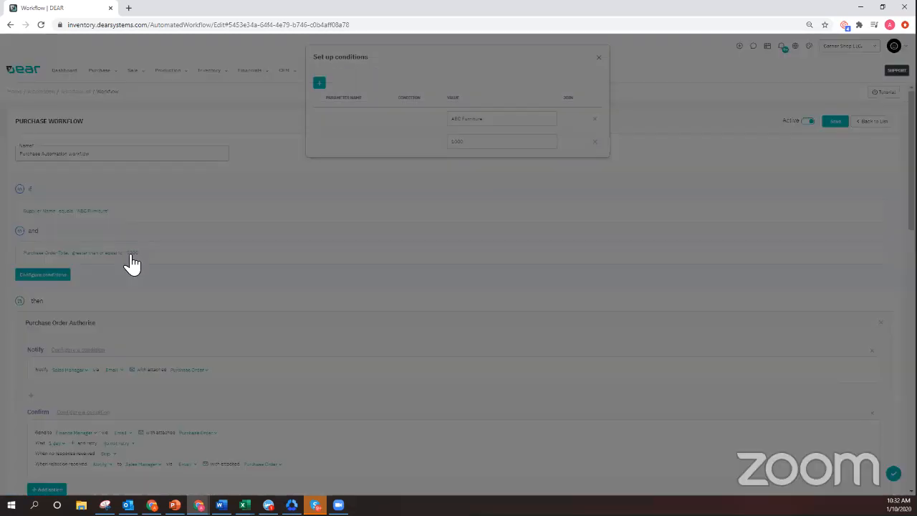
left_click(471, 141)
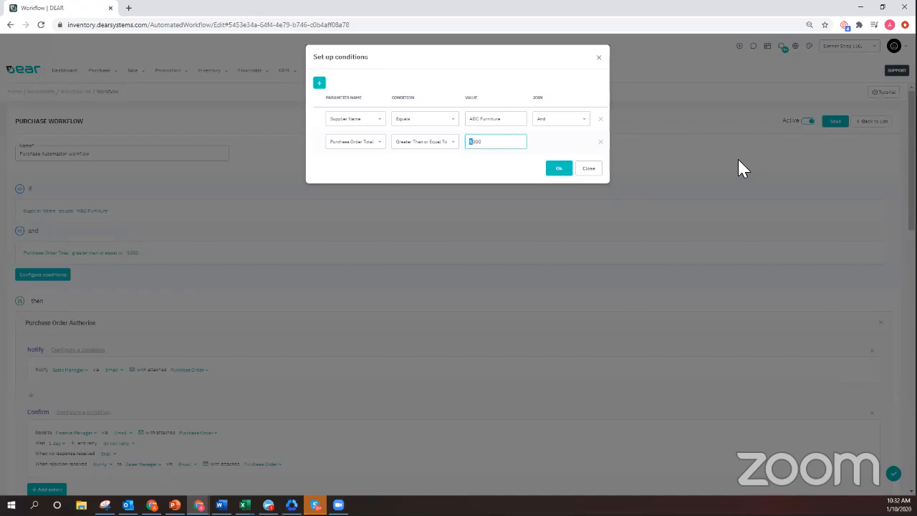
left_click(562, 170)
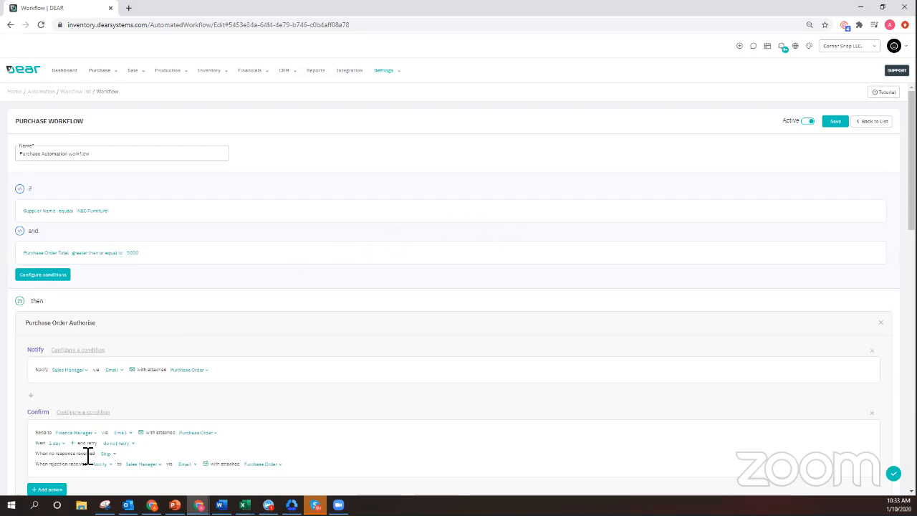
left_click(174, 505)
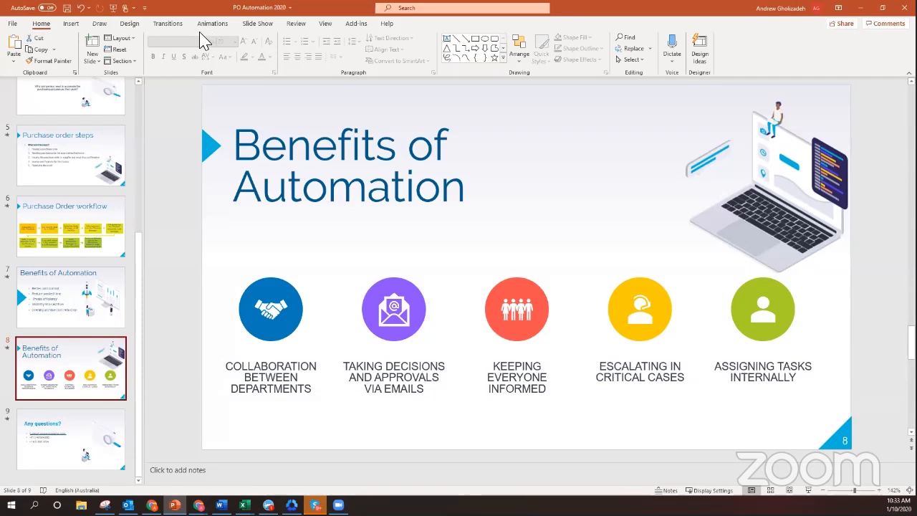
left_click(114, 10)
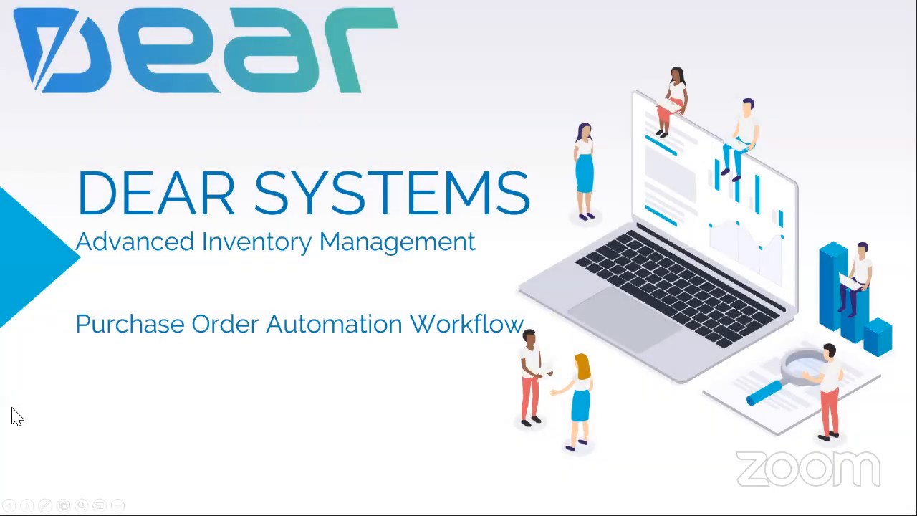
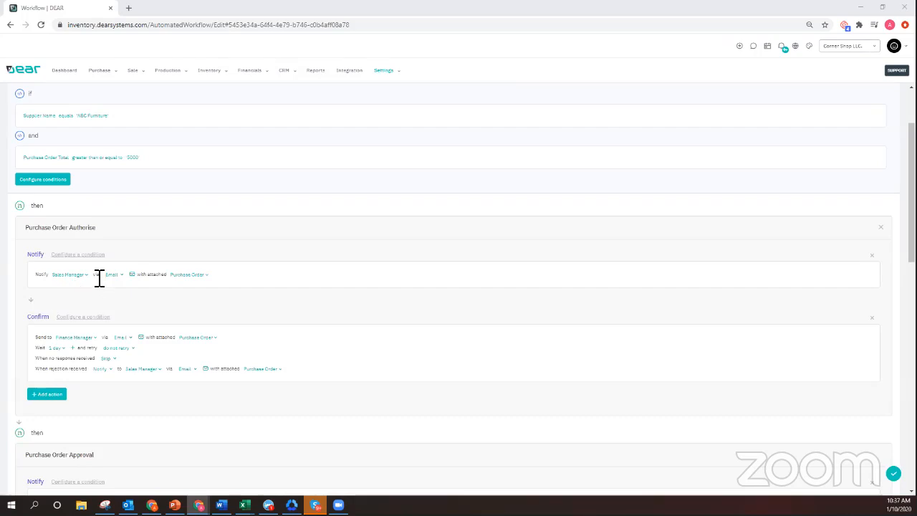
double_click(96, 275)
left_click(118, 275)
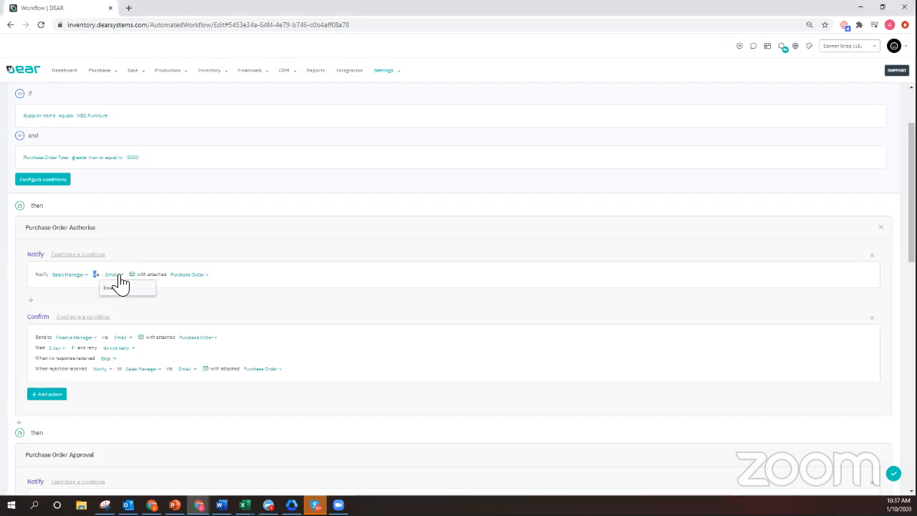
left_click(133, 303)
left_click(132, 274)
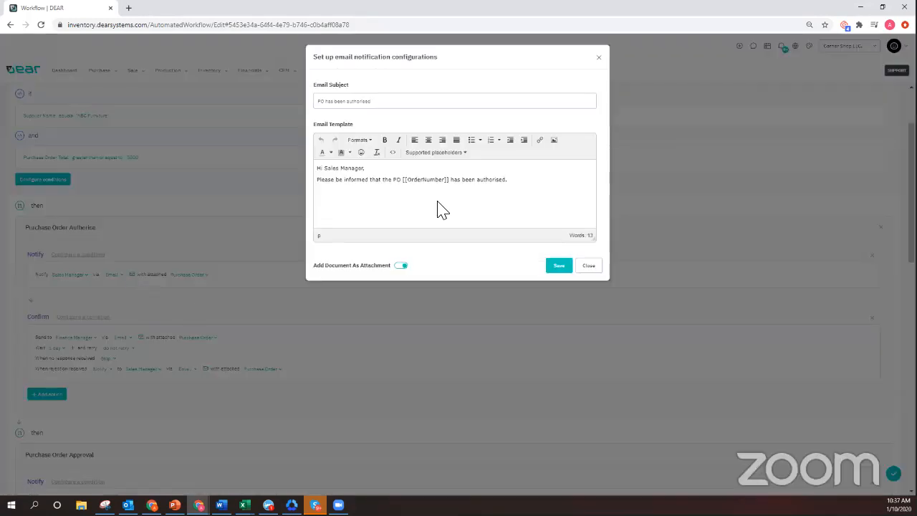
left_click(330, 179)
left_click(341, 217)
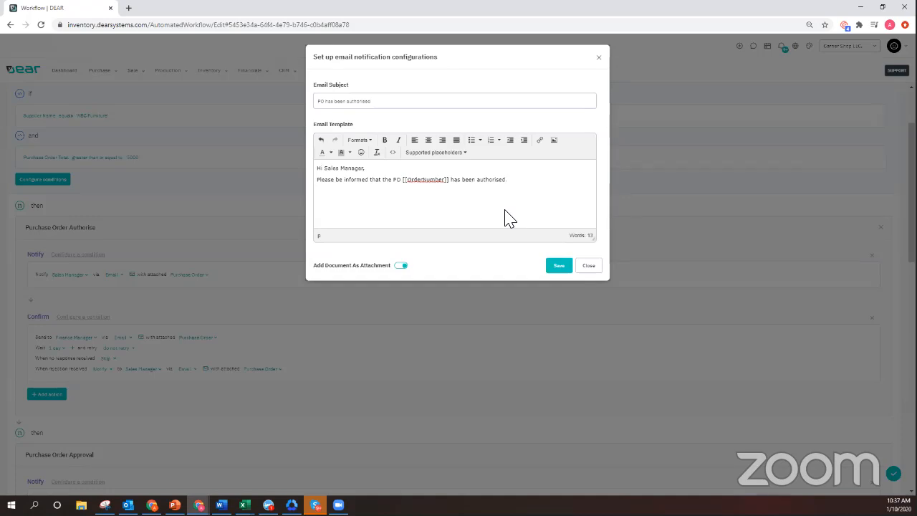
type("nd confirm receiving doc")
left_click(589, 269)
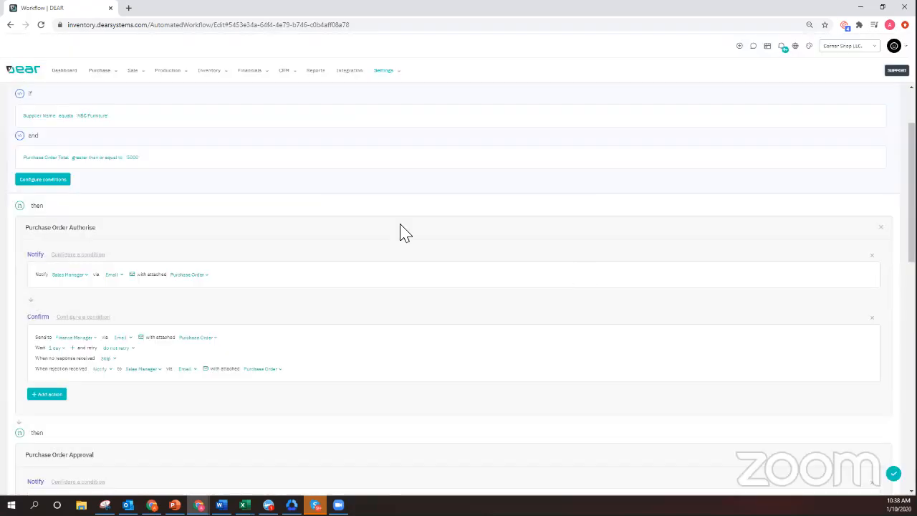
scroll(243, 373, "down", 3)
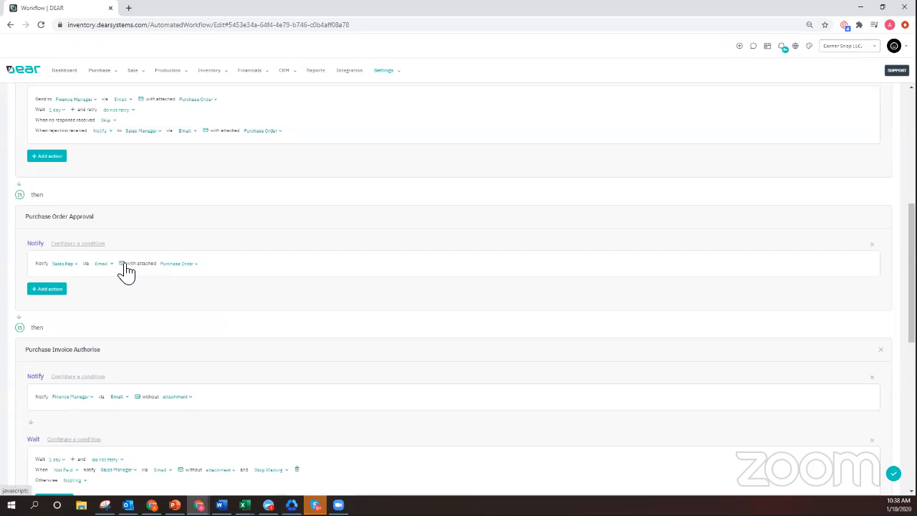
left_click(122, 263)
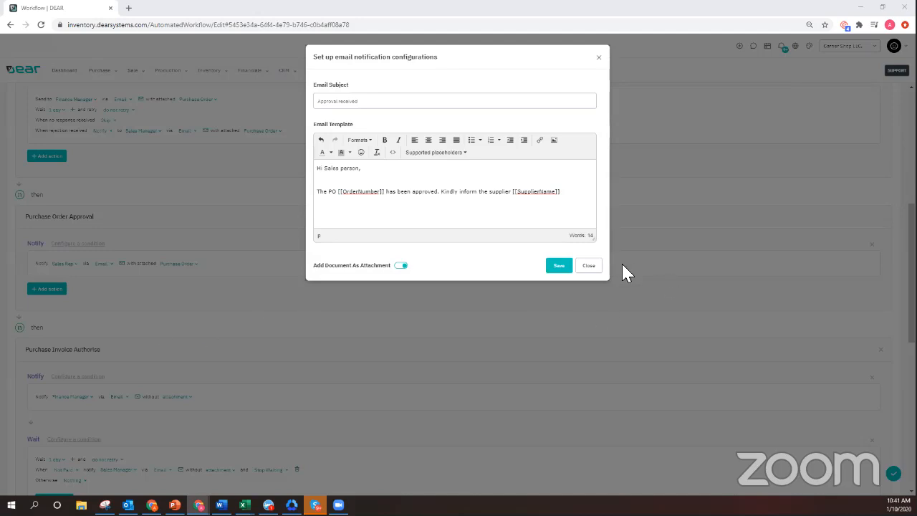
left_click(594, 266)
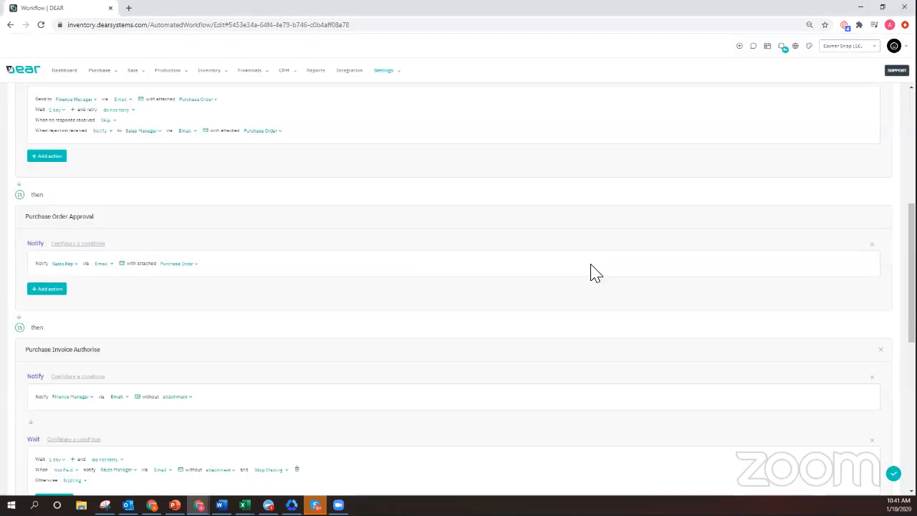